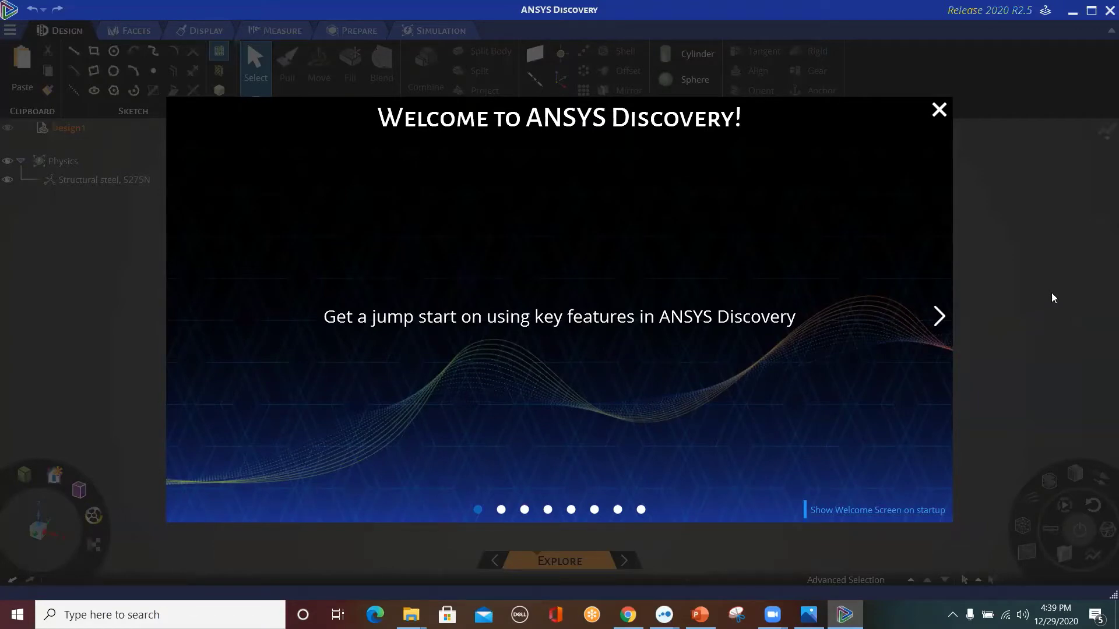
Page through the welcome presentation up to its Next Steps page
click(945, 319)
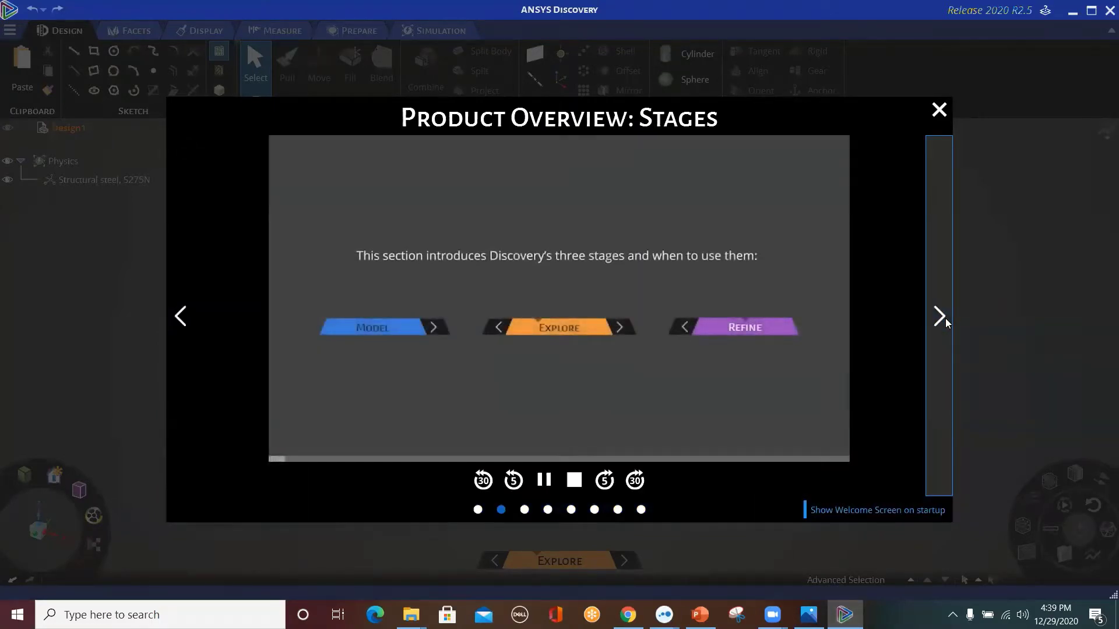
click(946, 318)
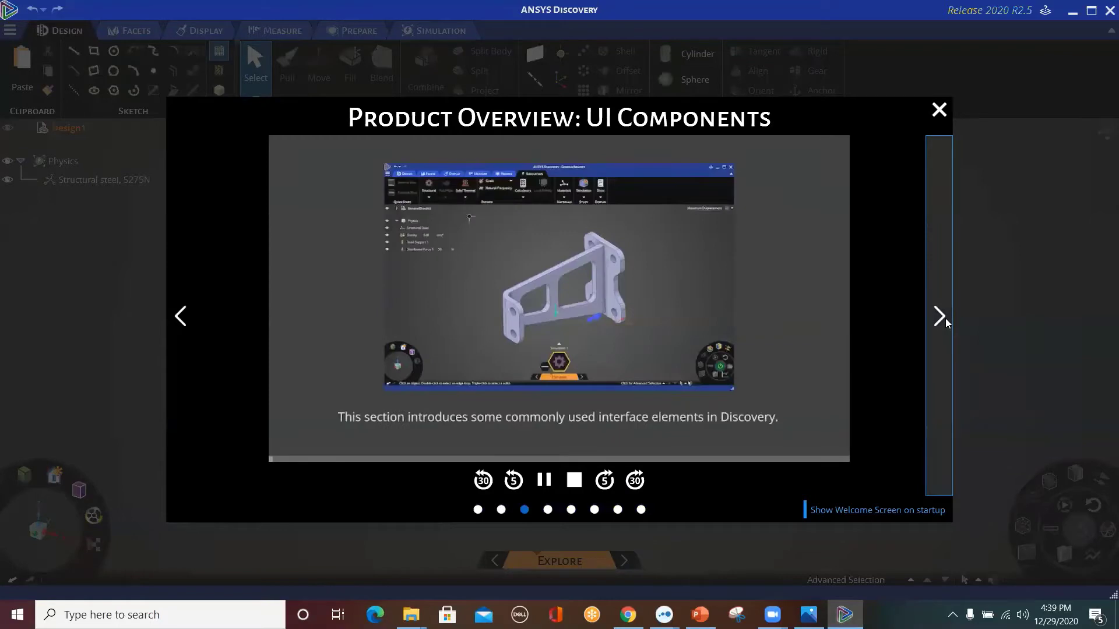
click(945, 318)
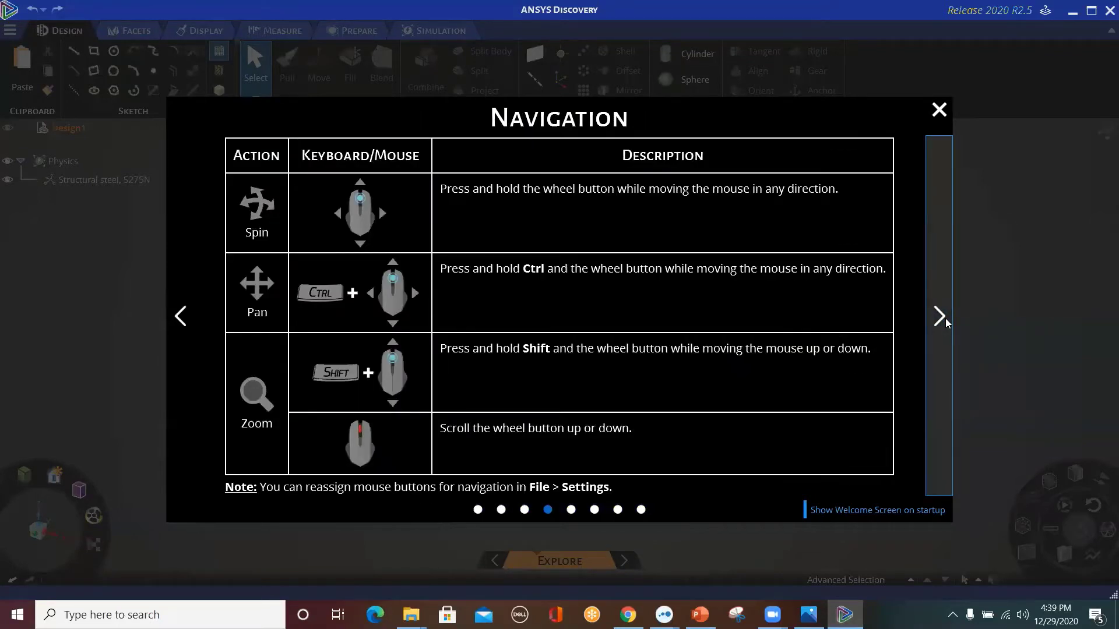
click(945, 318)
click(945, 318)
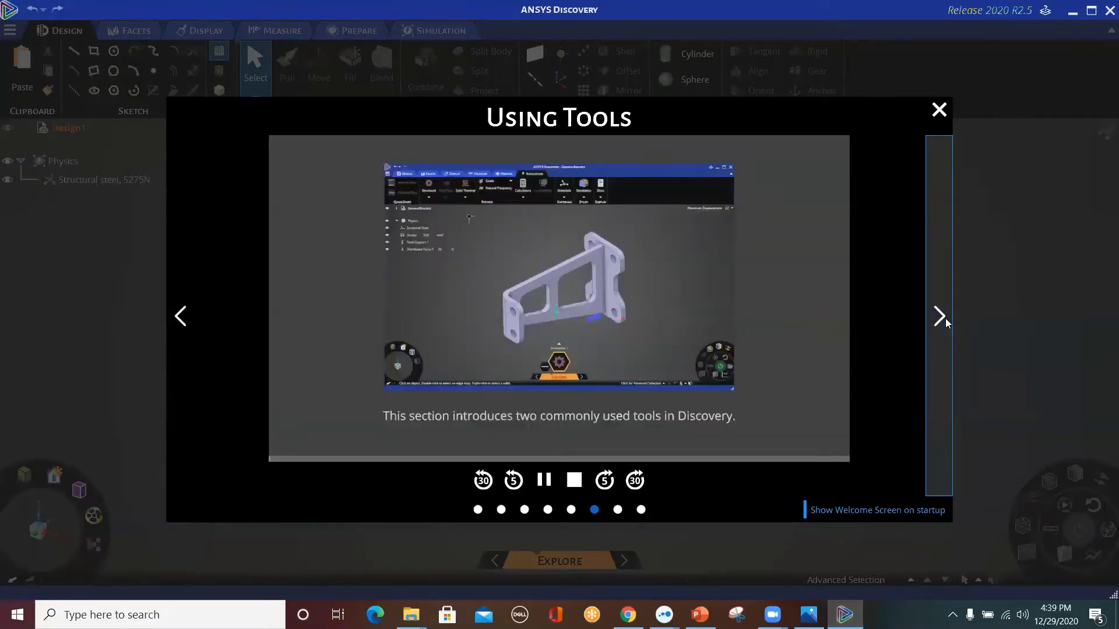
click(946, 318)
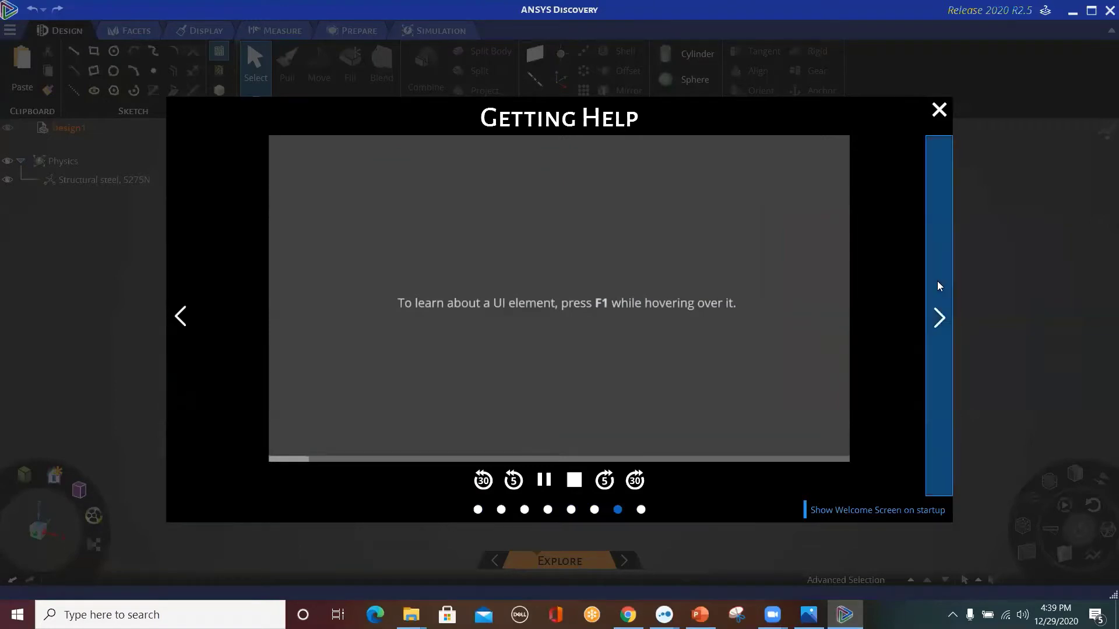
click(937, 282)
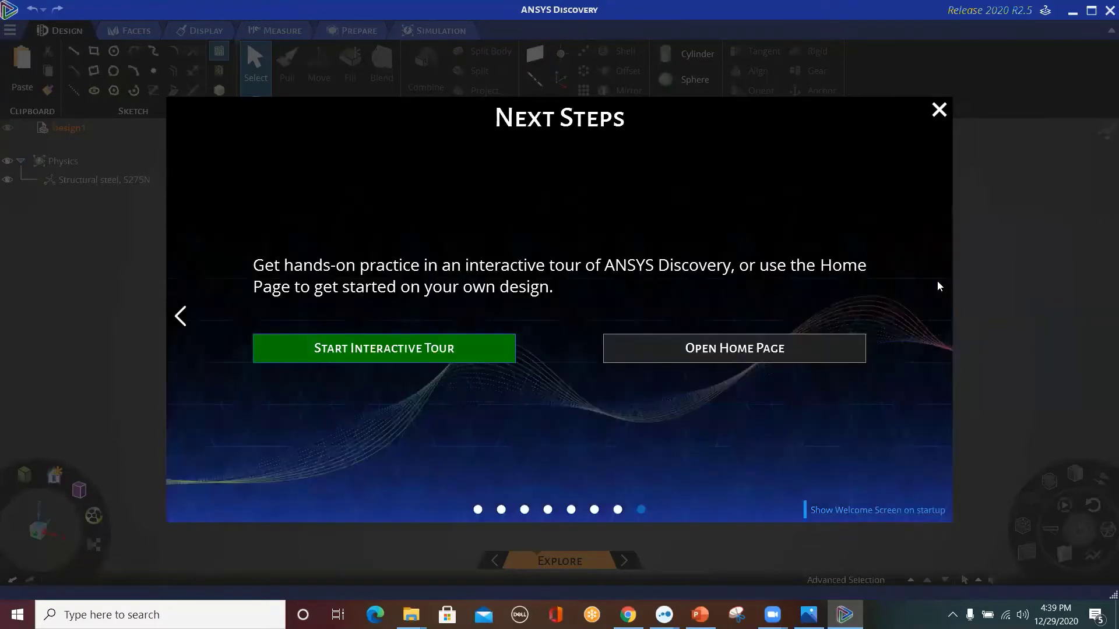
Open the recent project GeneralBracket.dsco from the home page
click(815, 354)
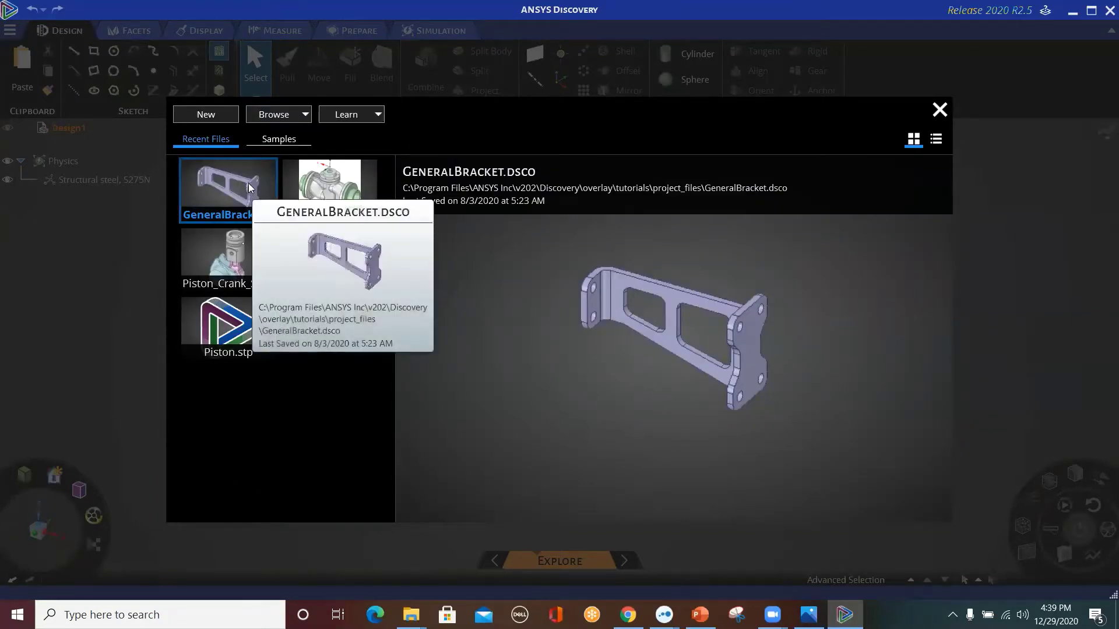
mouse_move(245, 172)
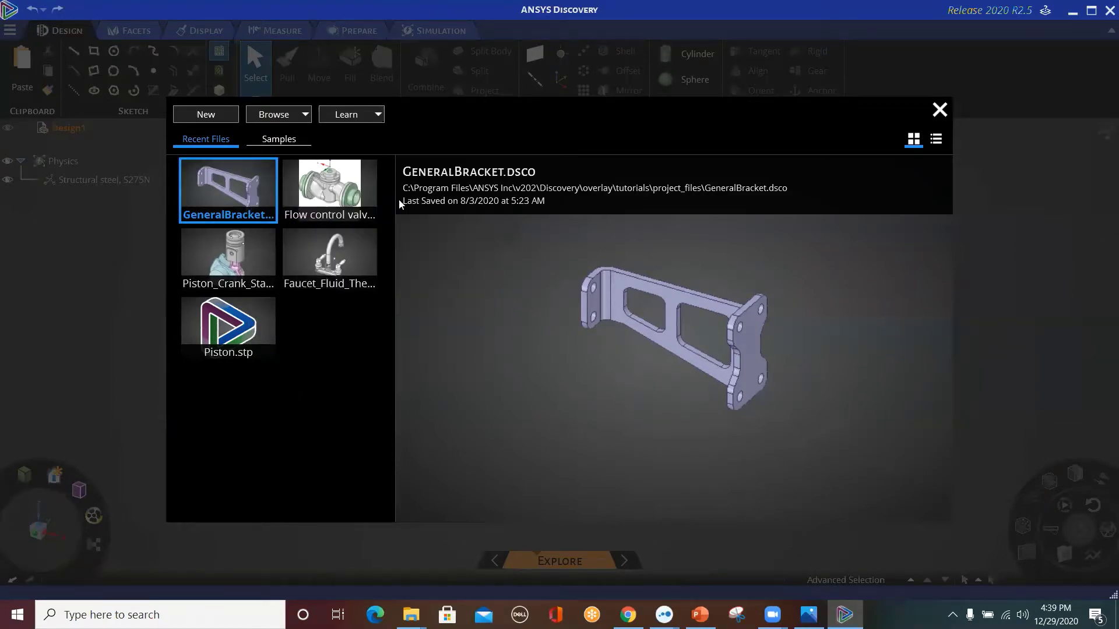
mouse_move(280, 217)
mouse_move(237, 197)
click(225, 176)
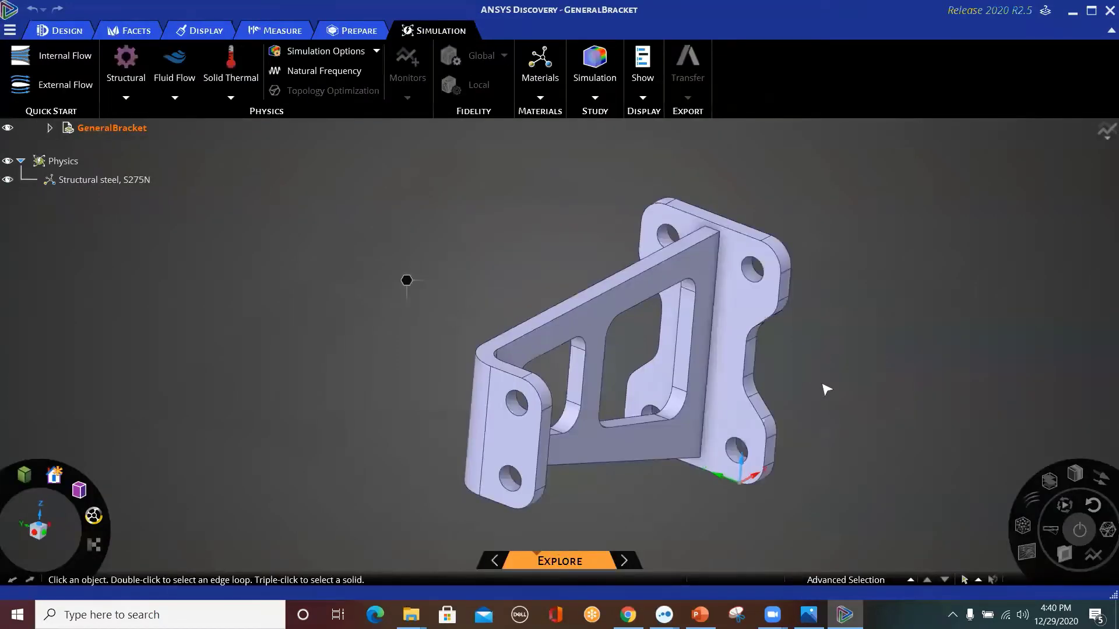
middle_drag(837, 362, 700, 350)
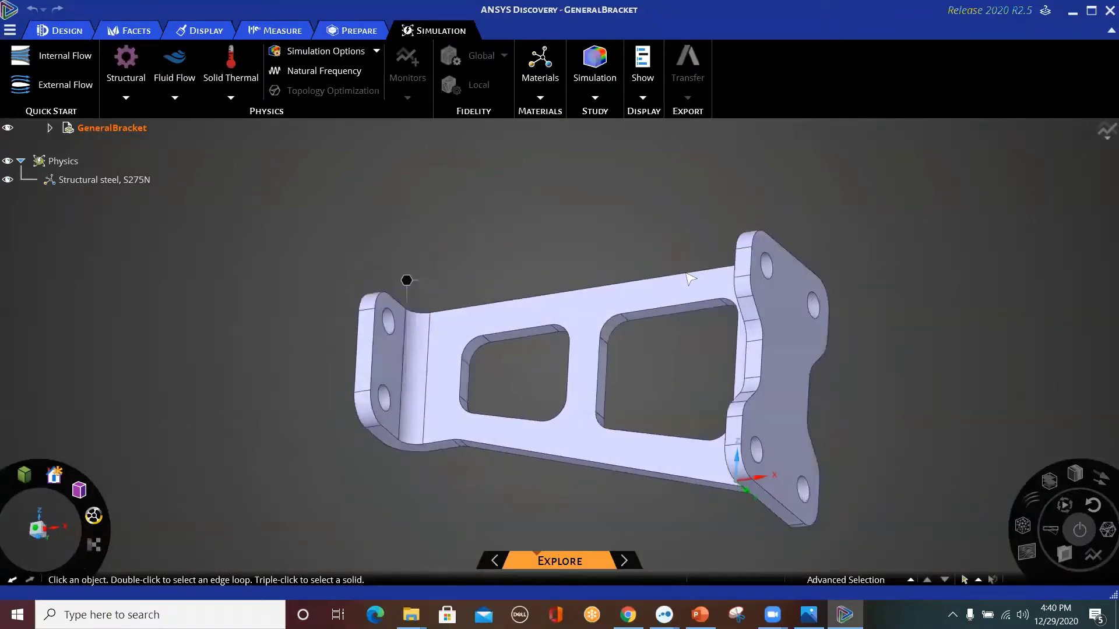
scroll(631, 431, down, 2)
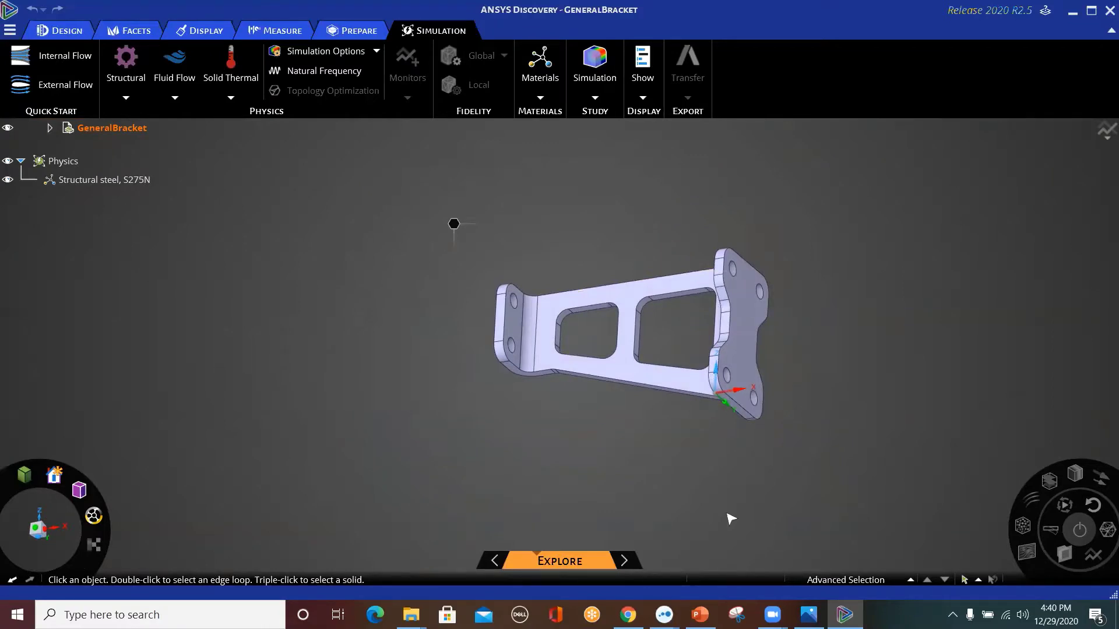
Browse the available materials for the bracket's Structural steel, S275N assignment
mouse_move(466, 561)
mouse_move(628, 562)
click(124, 189)
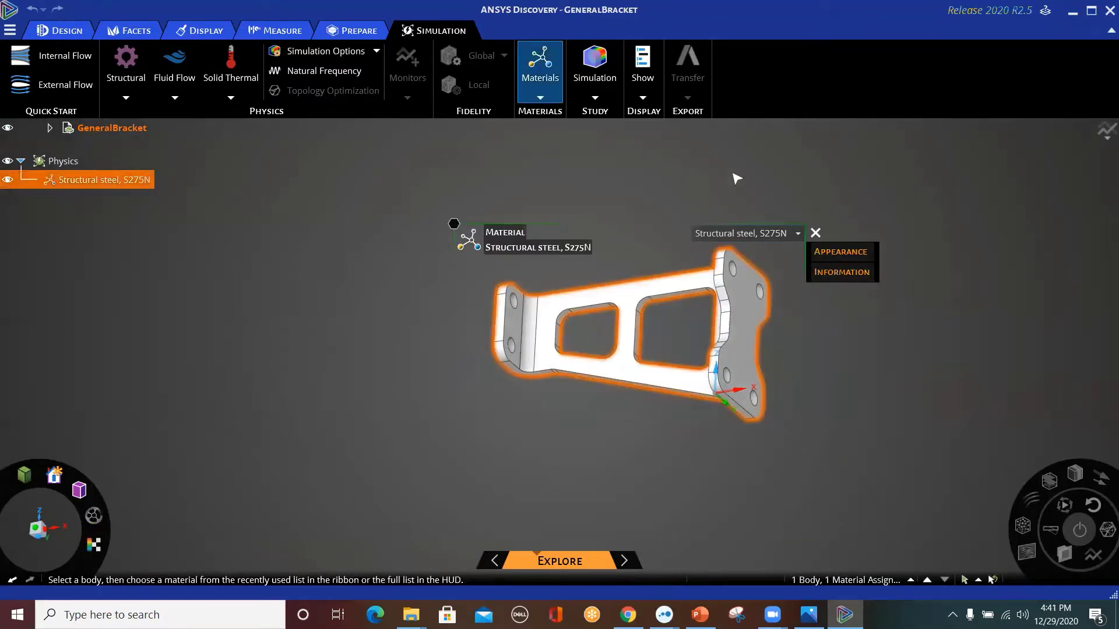
click(797, 233)
scroll(794, 291, down, 2)
scroll(792, 303, down, 5)
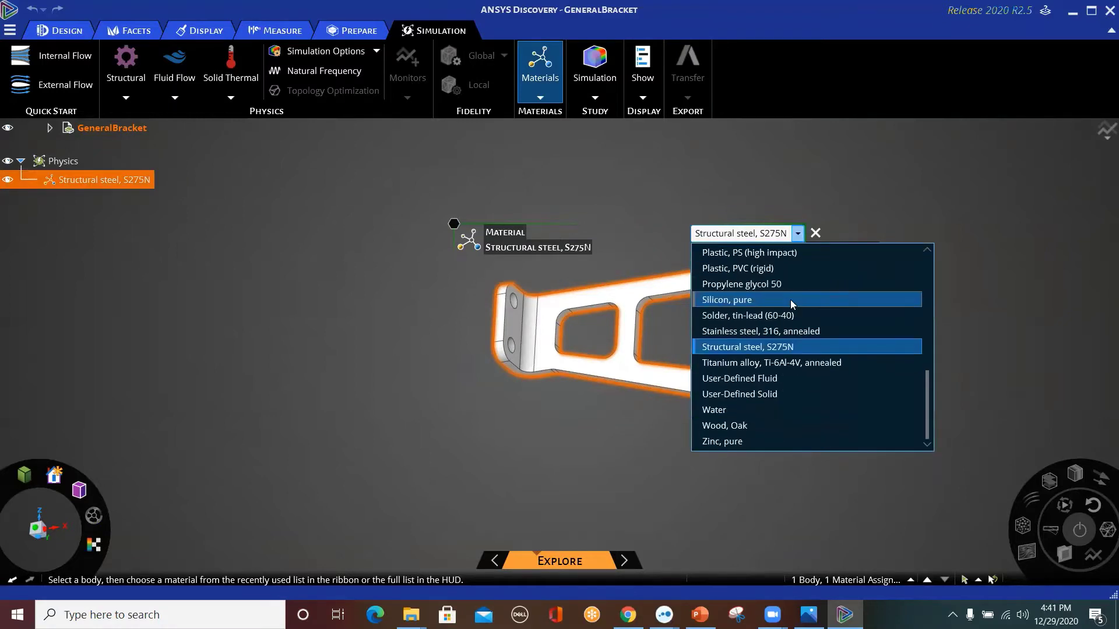
scroll(794, 348, up, 6)
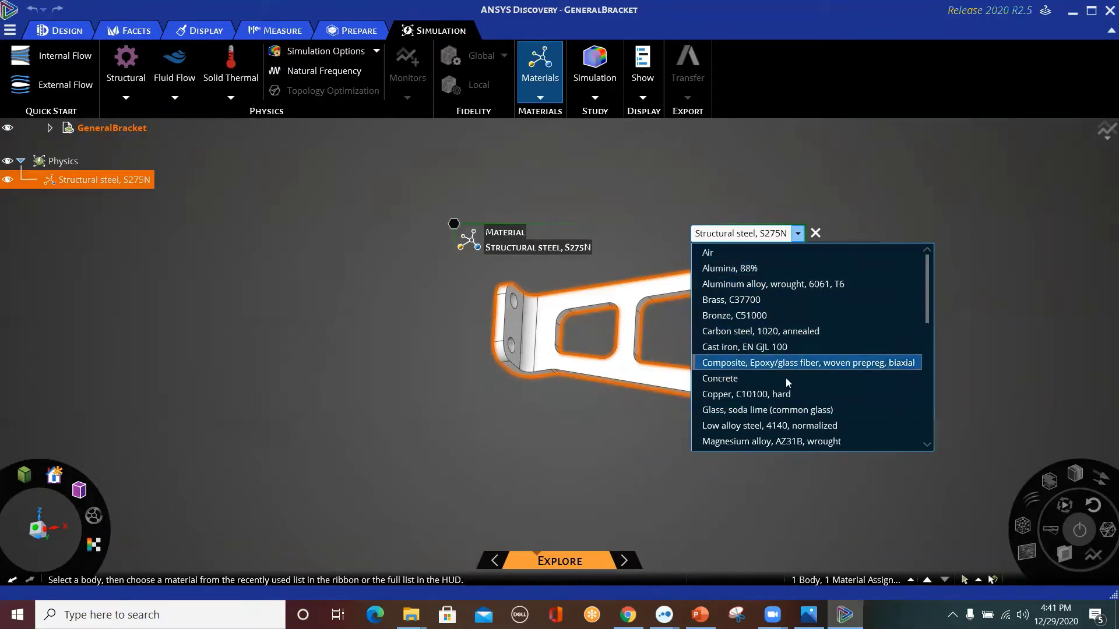
click(814, 235)
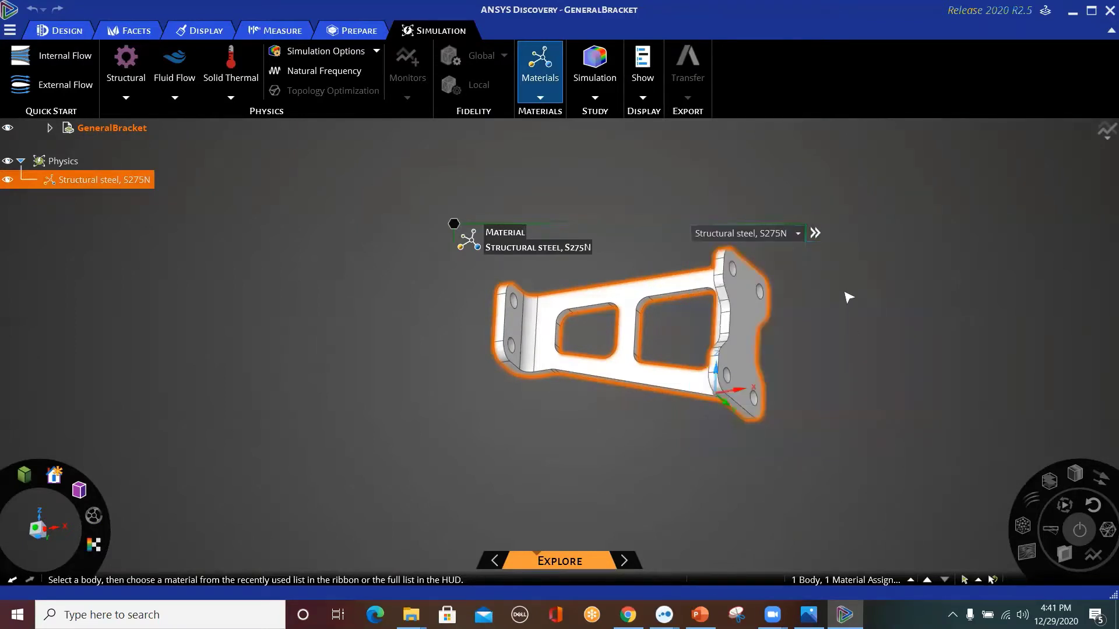
Read the information on the bracket's assigned Structural steel, S275N and leave the material tool
click(815, 234)
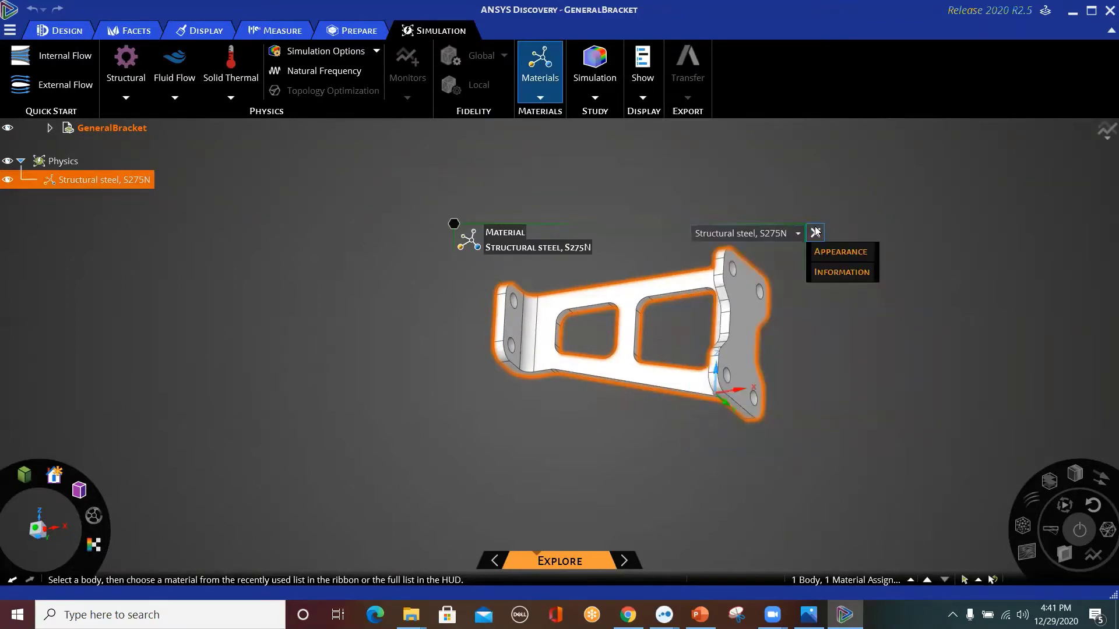
click(838, 273)
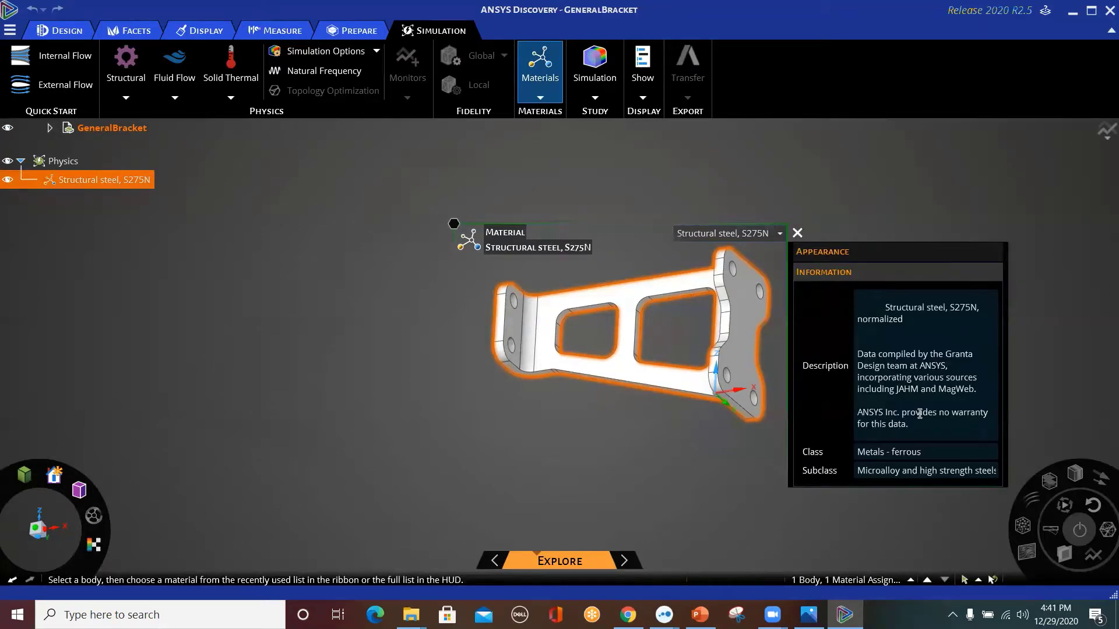
click(798, 233)
click(808, 185)
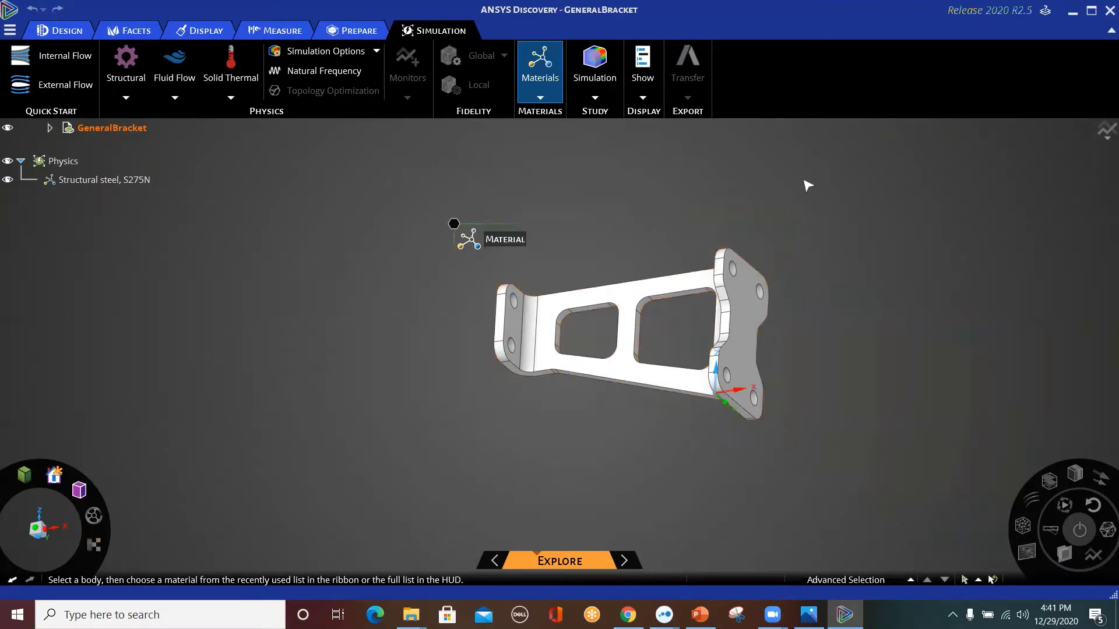
key(Escape)
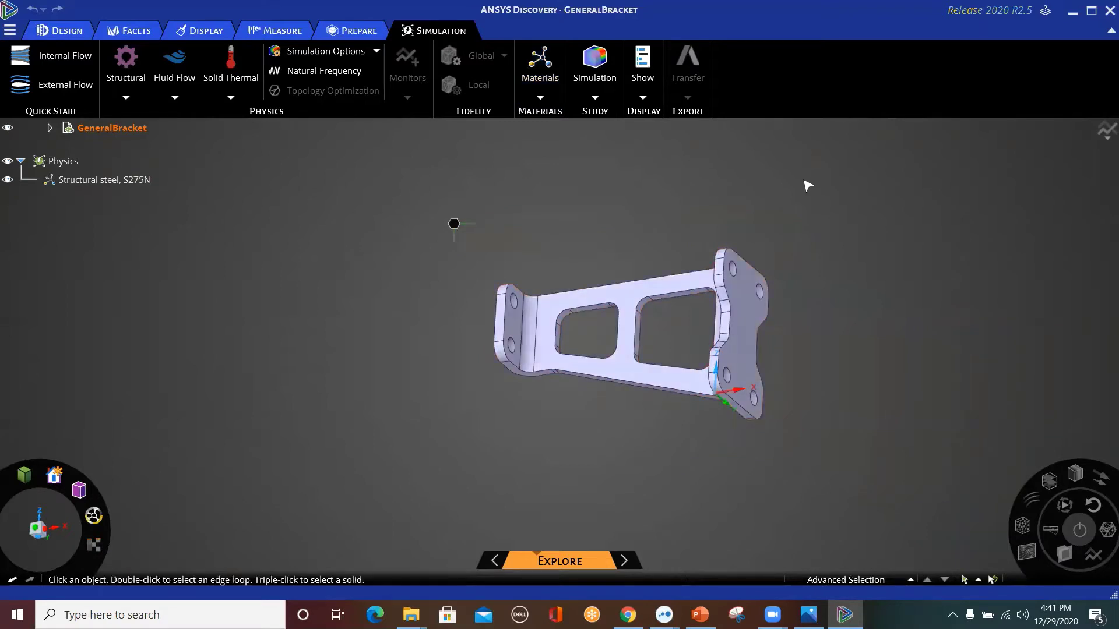
Enable Natural Frequency physics for the bracket and solve the simulation
scroll(820, 287, up, 1)
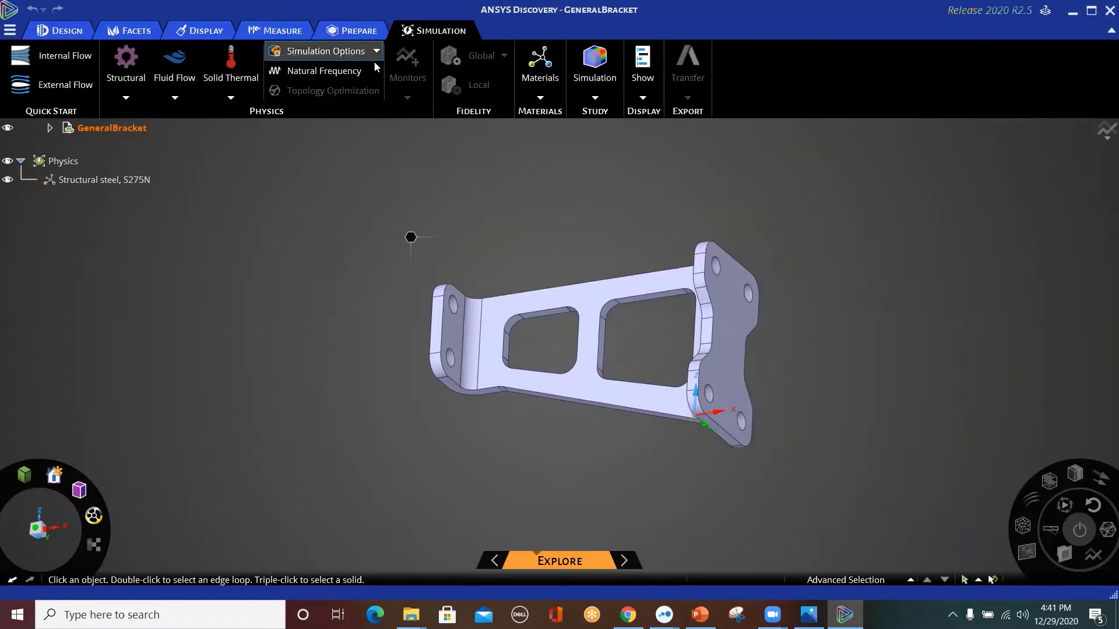
click(317, 76)
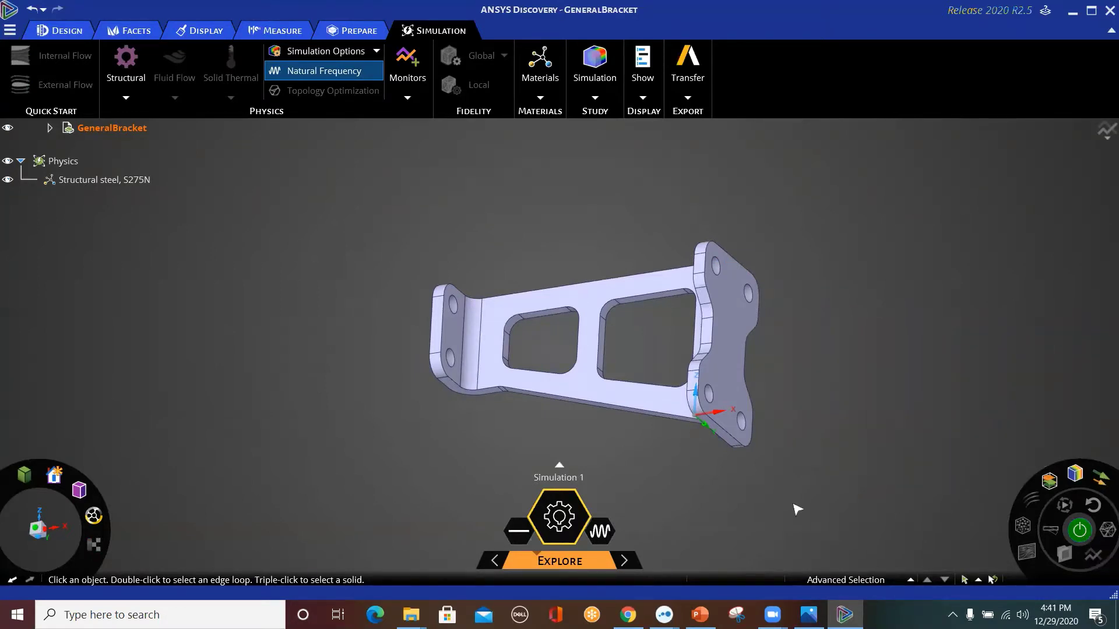
click(571, 528)
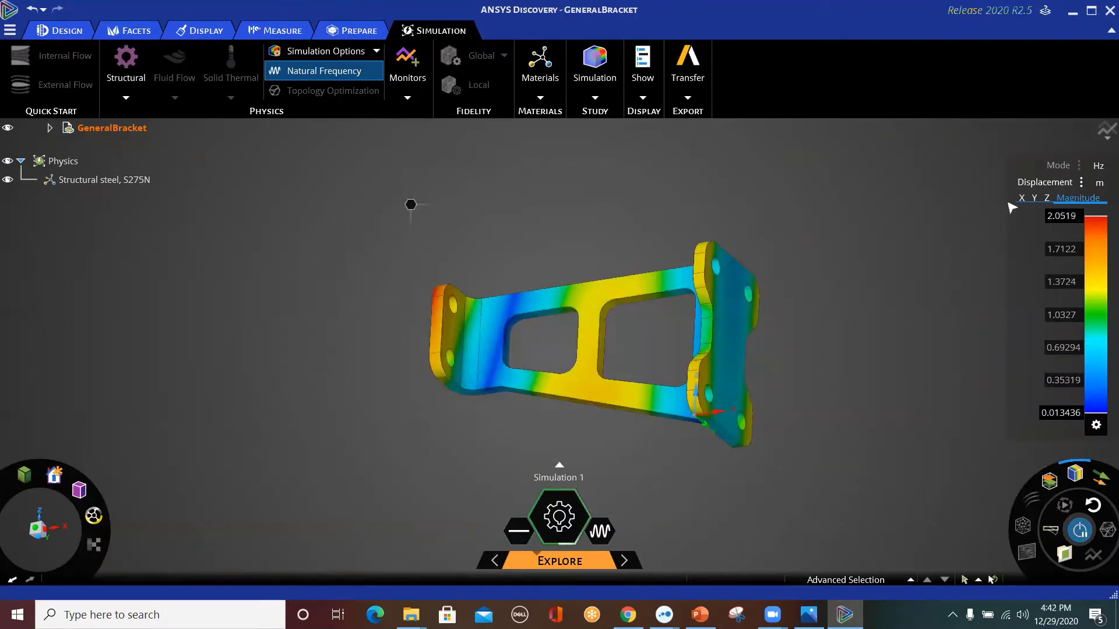
Check the list of calculated modes and animate the bracket's deformed shape for Mode 1
click(1066, 170)
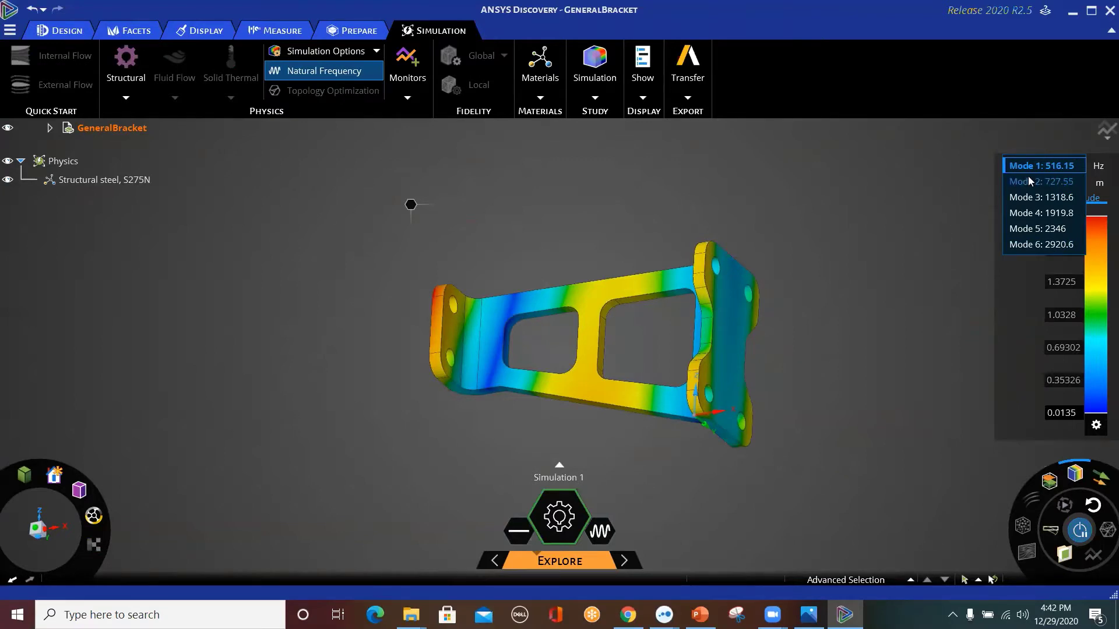
click(949, 506)
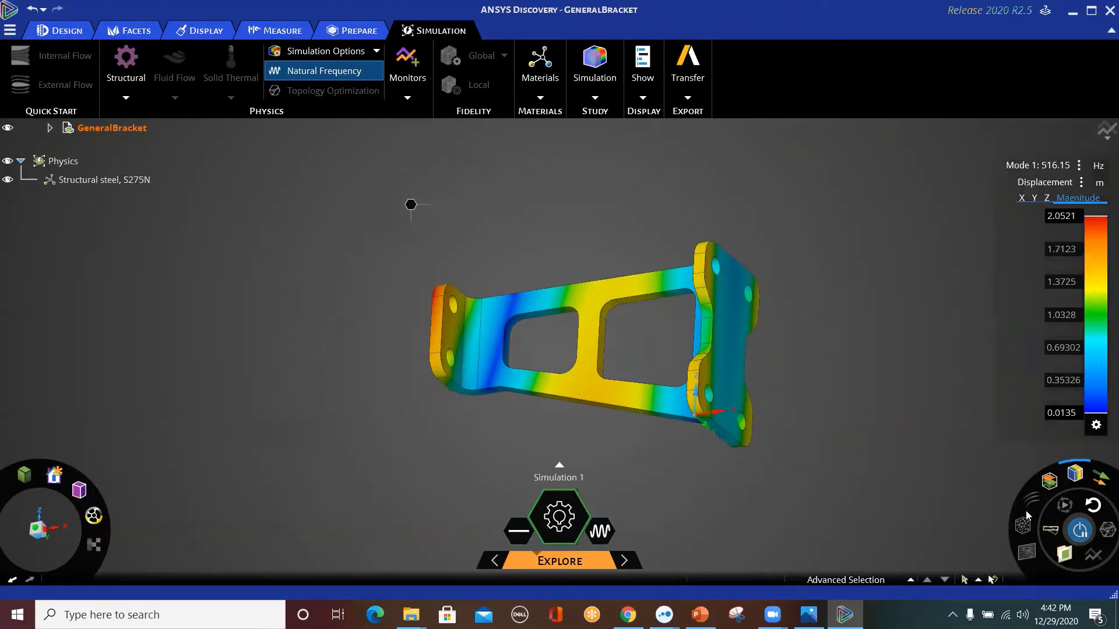
click(1054, 528)
middle_drag(968, 419, 592, 237)
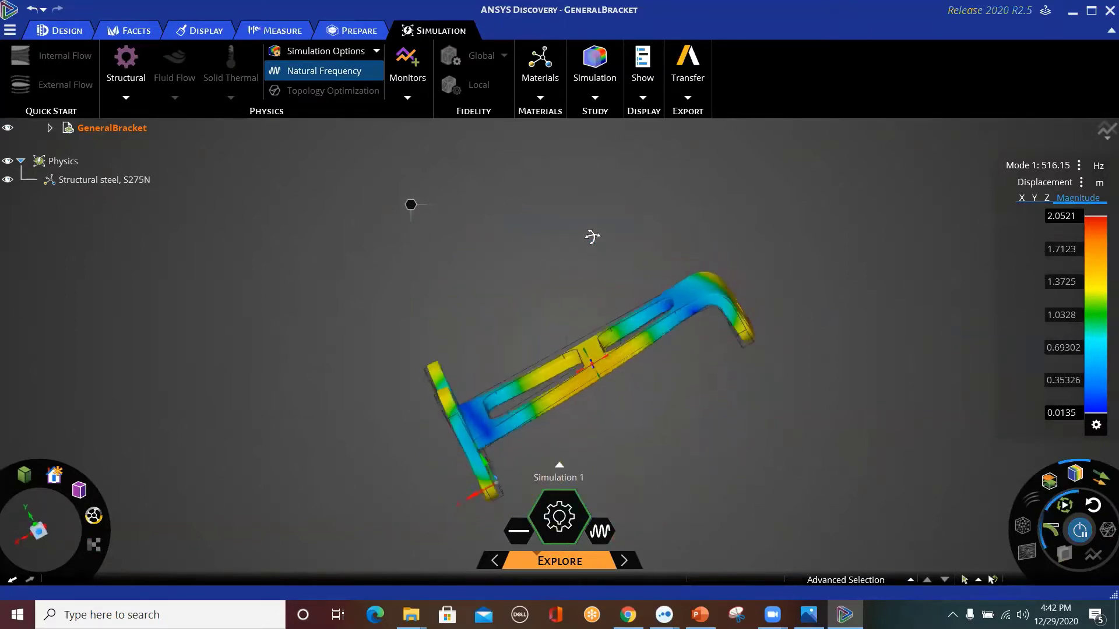
Show the animated displacement results for Mode 2 and Mode 3, and turn off the deformation display
click(1052, 168)
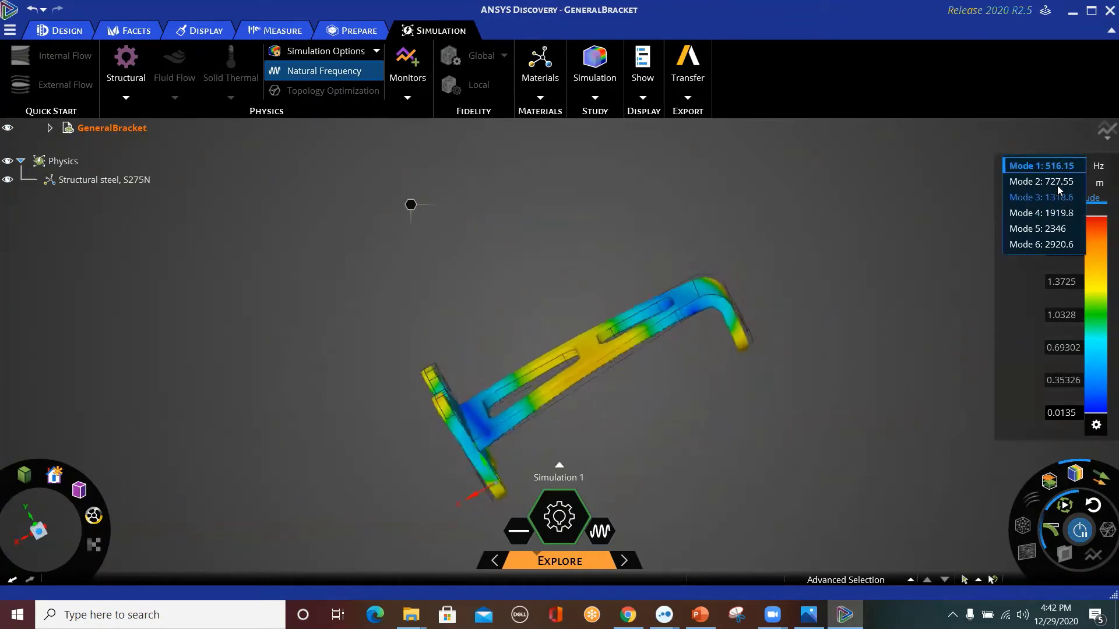
click(1058, 182)
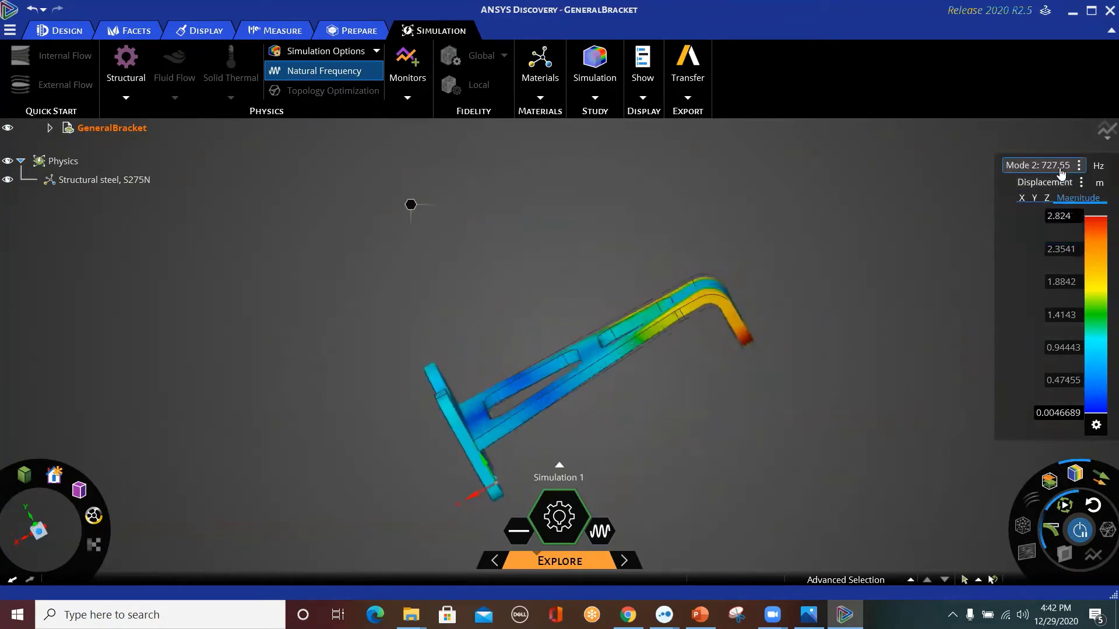
click(1060, 170)
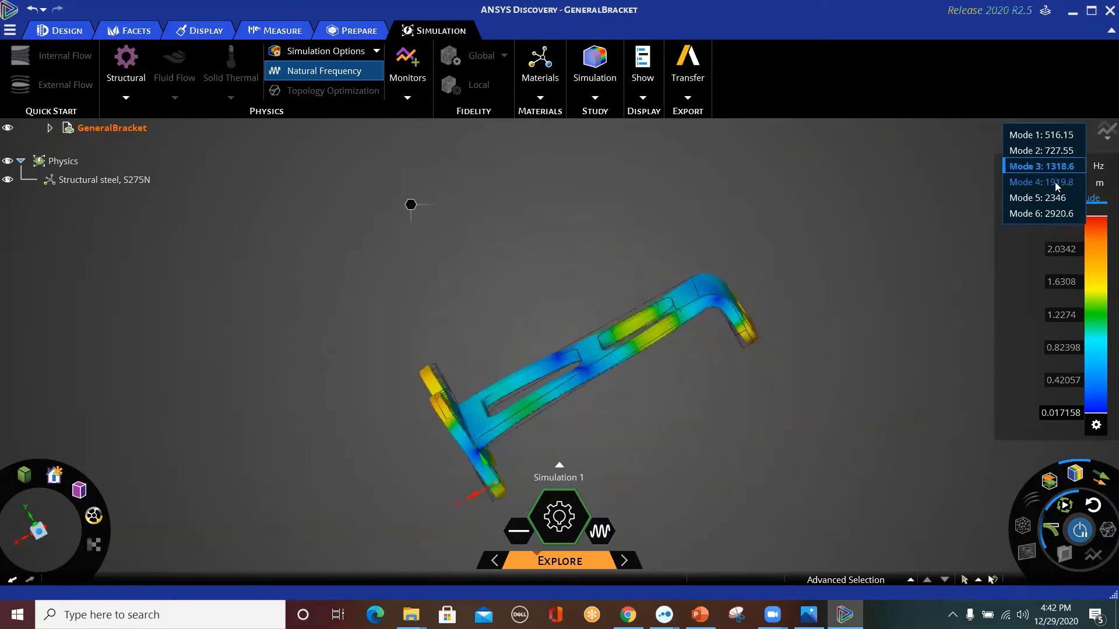
click(1059, 182)
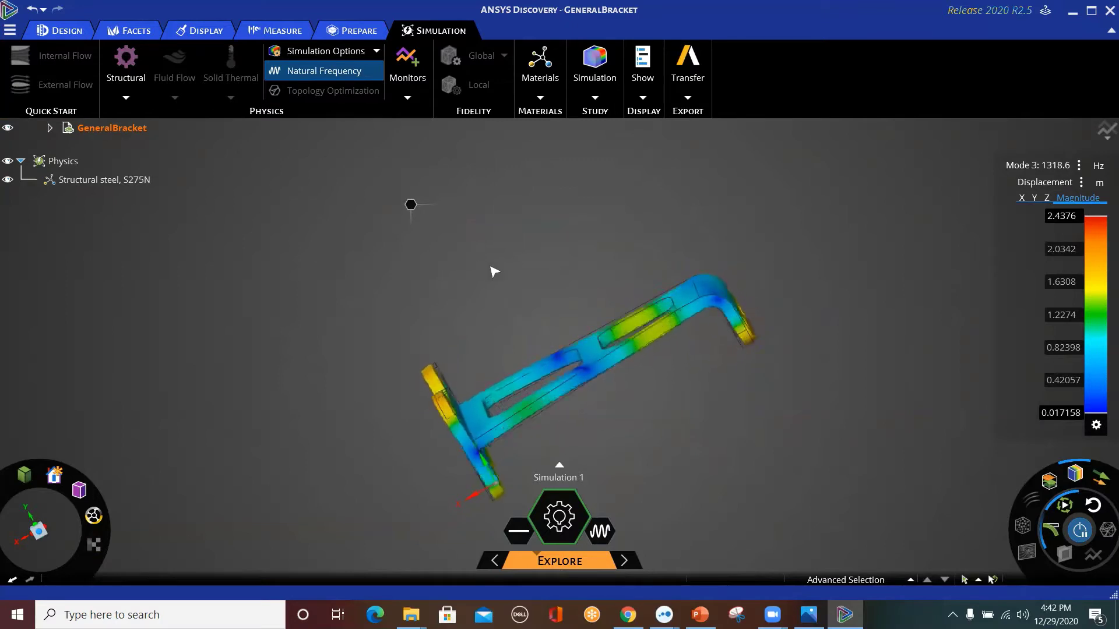
mouse_move(1073, 491)
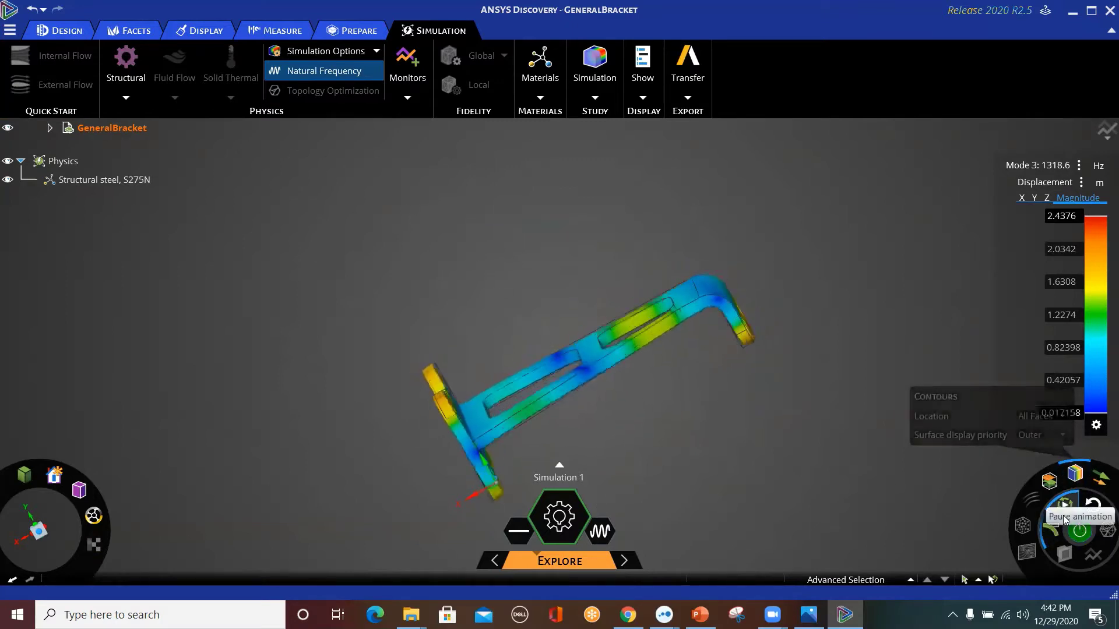
click(1054, 535)
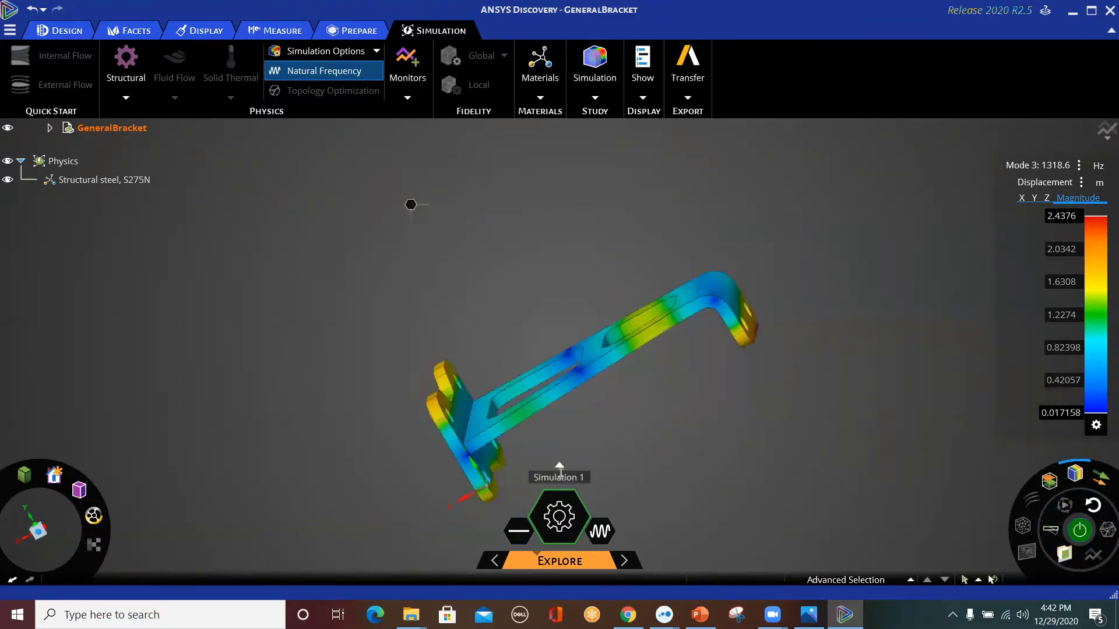
Rename the current simulation as Free Modal
double_click(561, 478)
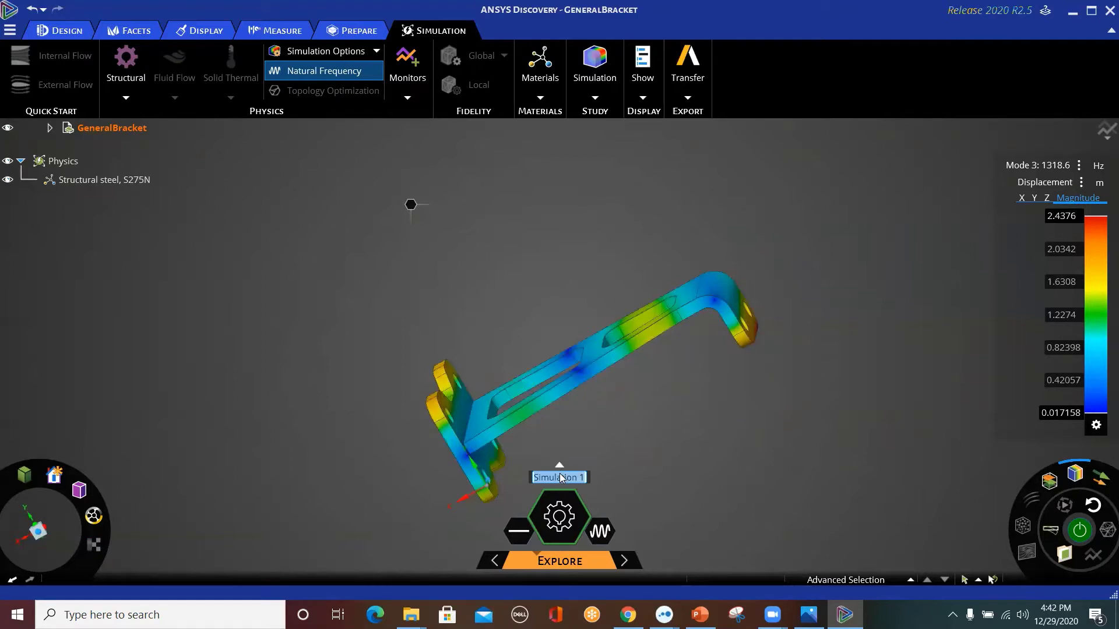
text(Free Modal)
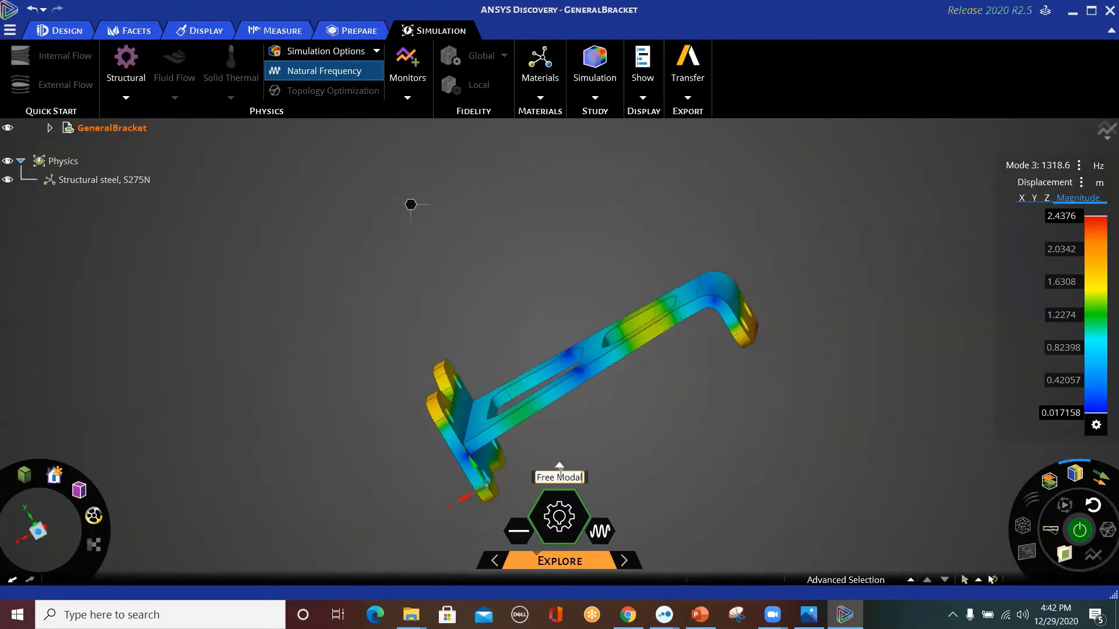
key(Return)
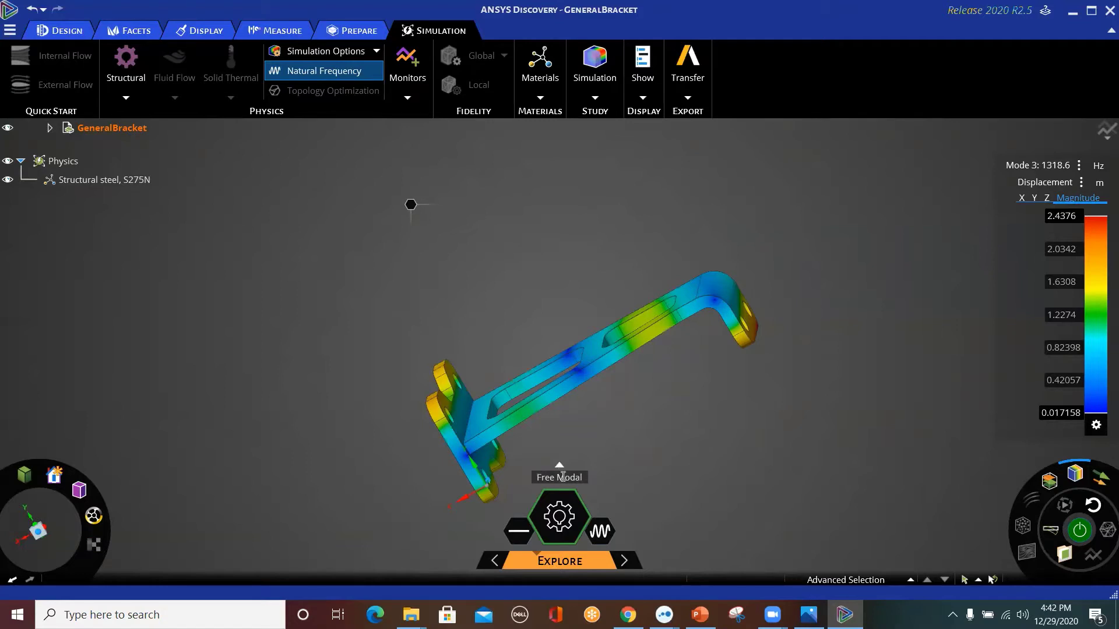
Duplicate the Free Modal simulation, rename the copy as Fixed base, and check both in the simulation list
click(559, 465)
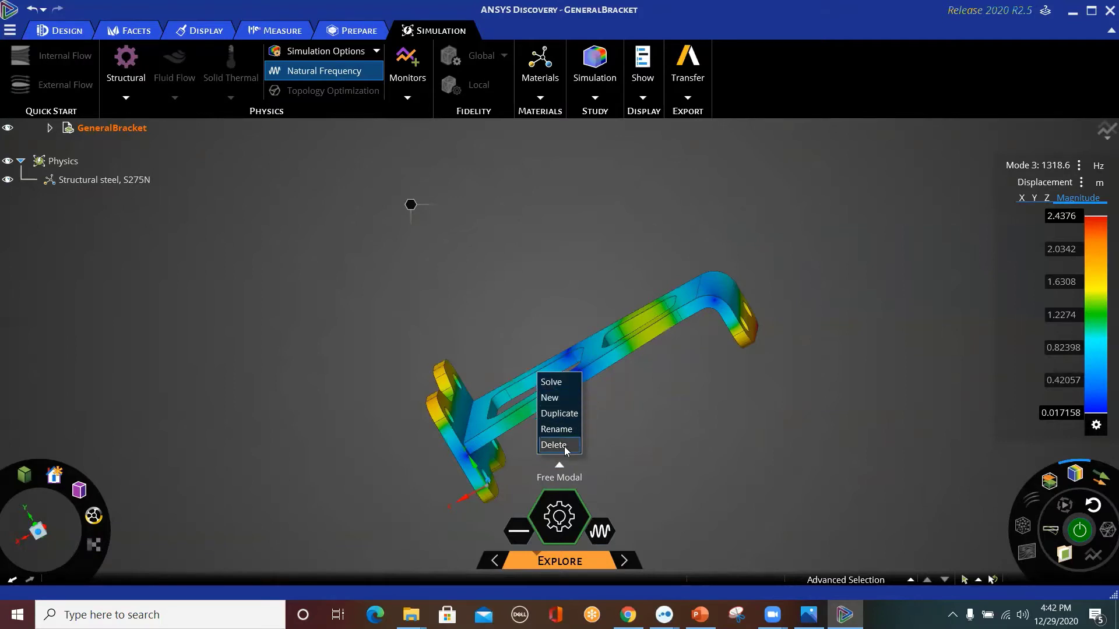
click(560, 414)
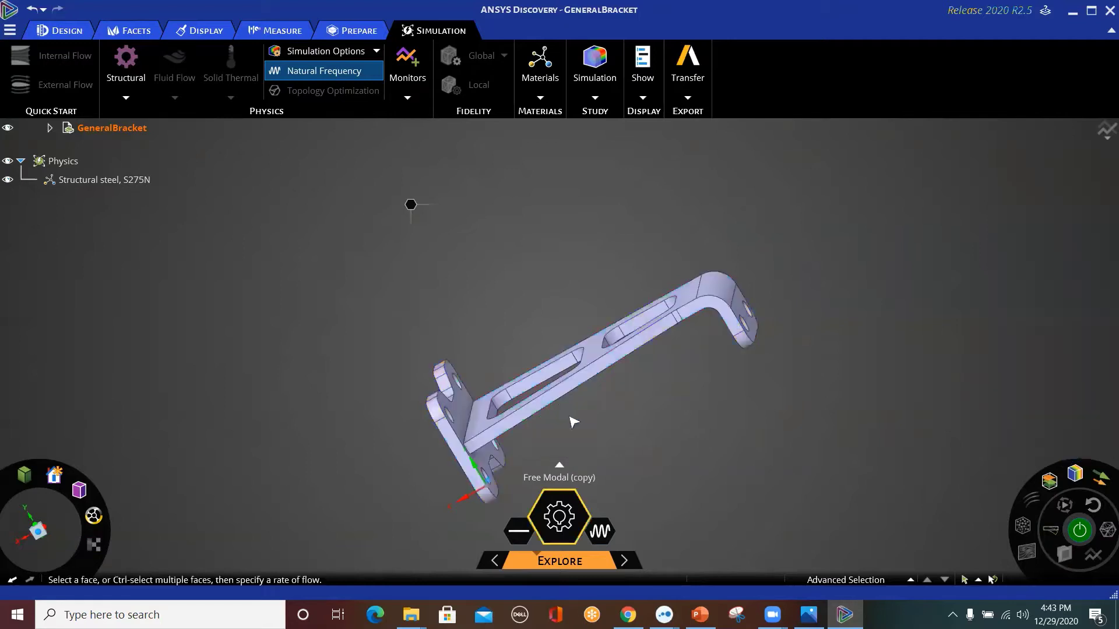
click(559, 465)
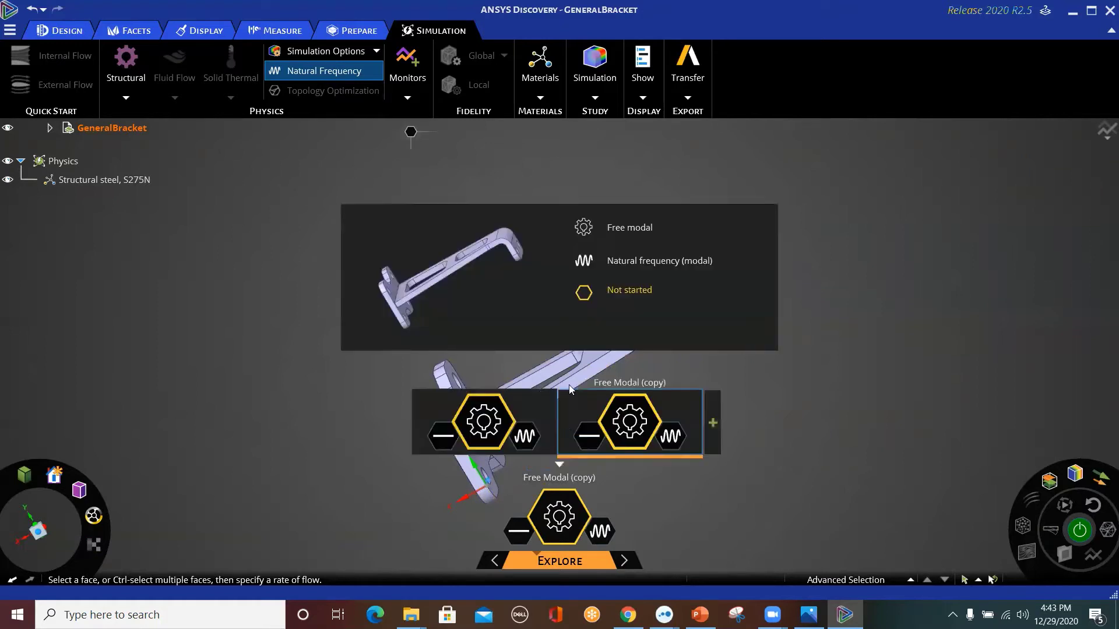
double_click(563, 479)
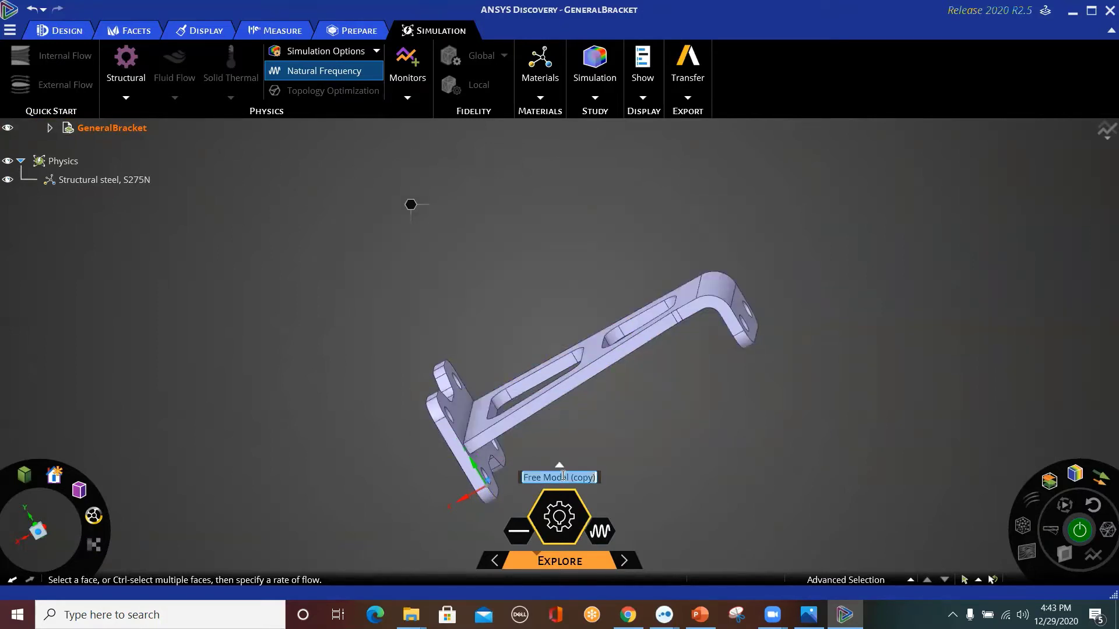
text(Fixed base)
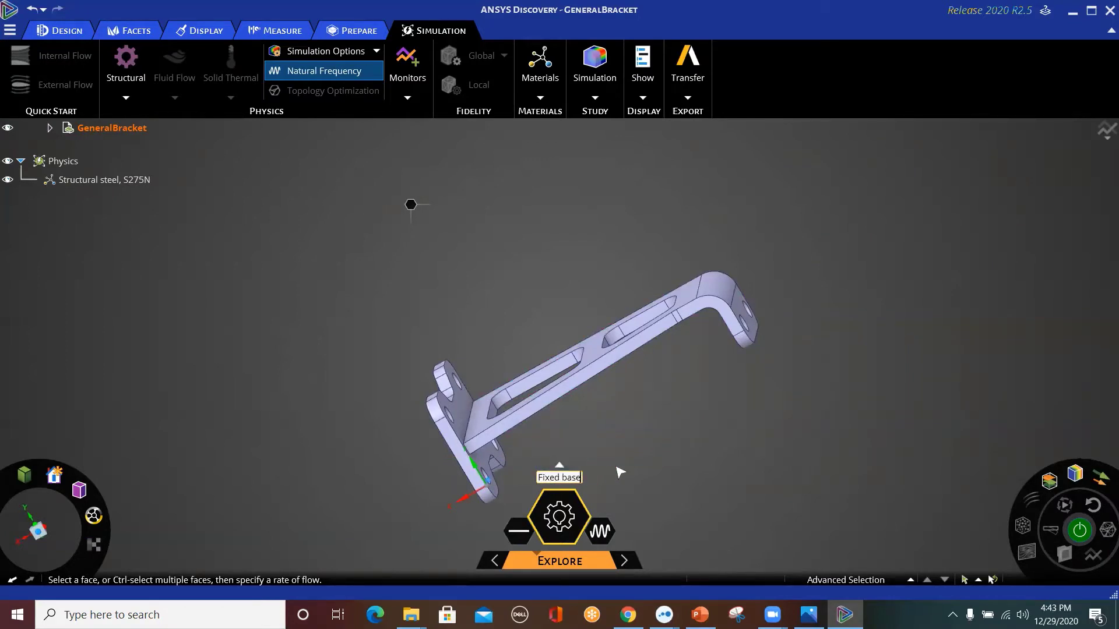
click(628, 469)
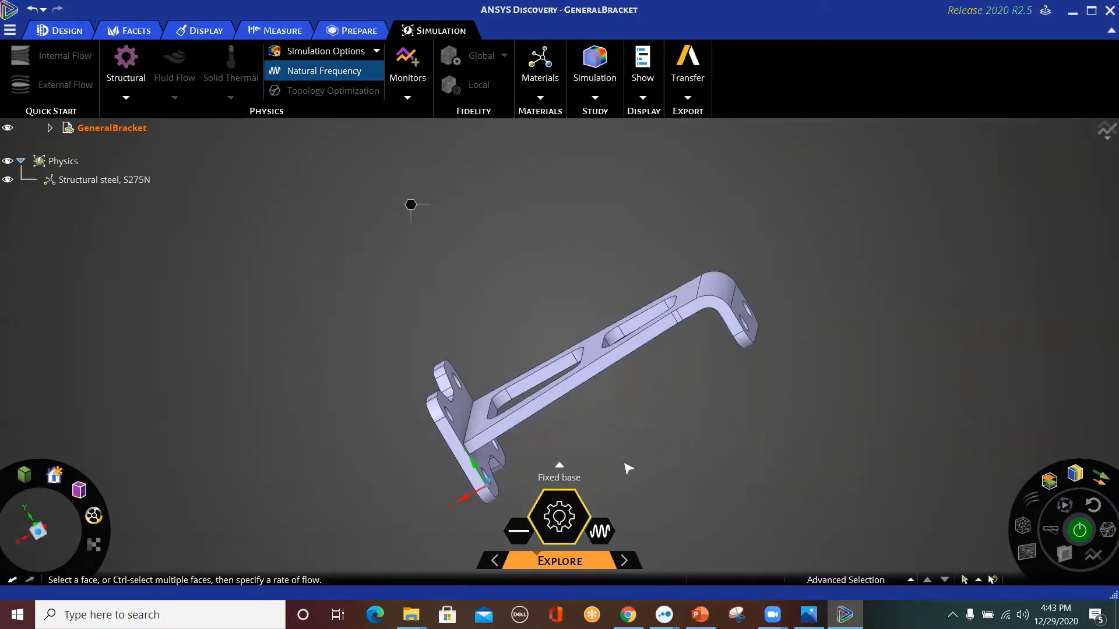
click(560, 466)
mouse_move(588, 408)
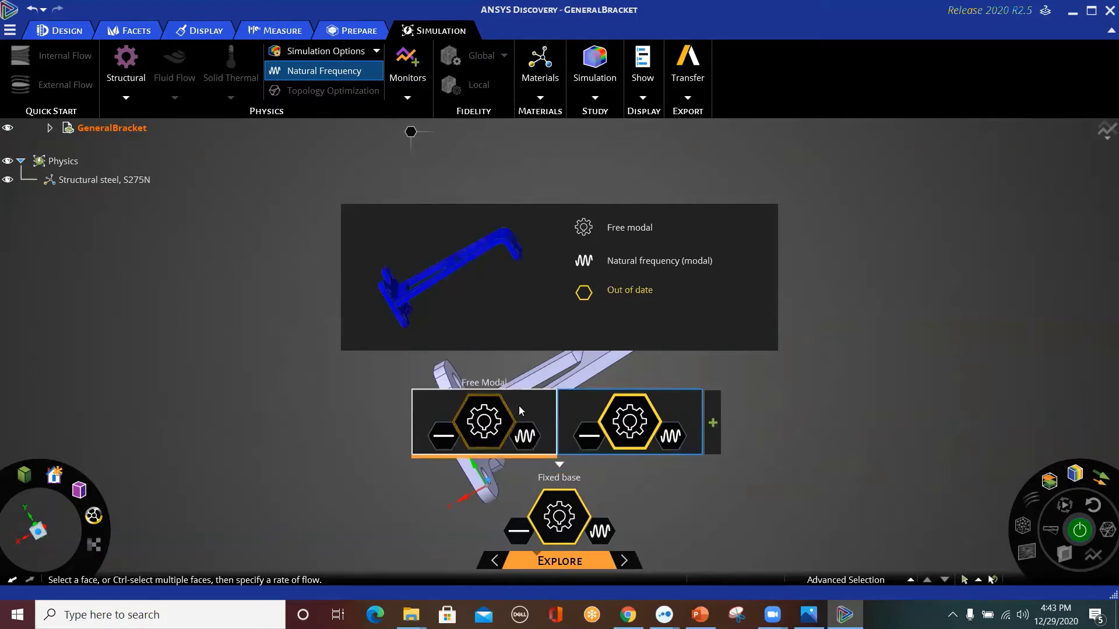
Apply a fixed structural support to the outer flat face of the bracket's four-hole base plate
middle_drag(417, 275, 614, 257)
middle_drag(556, 408, 582, 420)
click(577, 426)
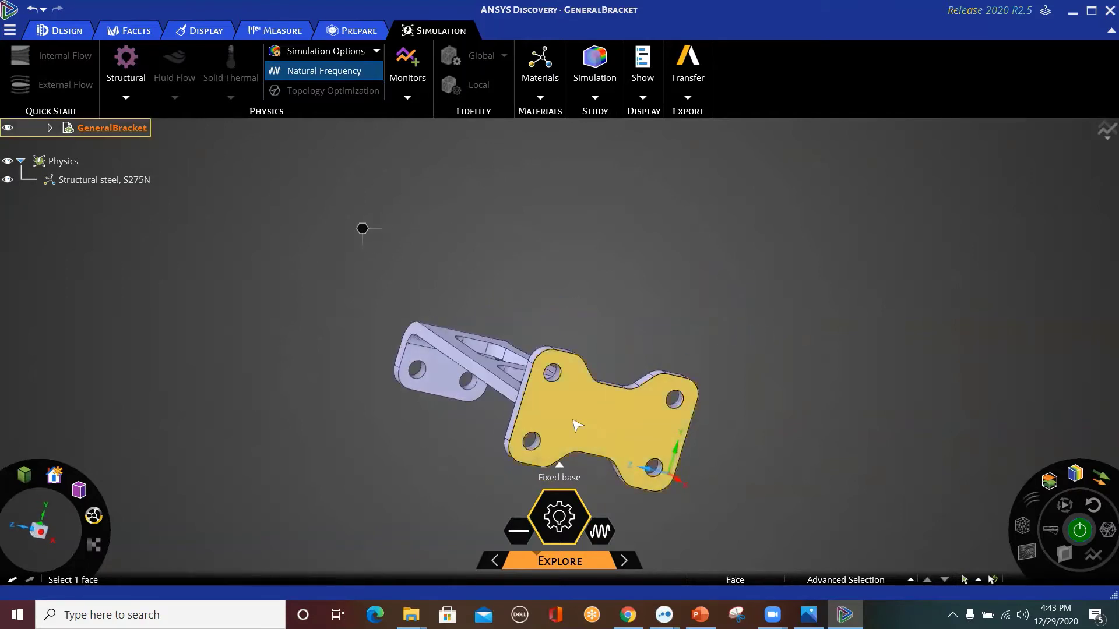
click(577, 425)
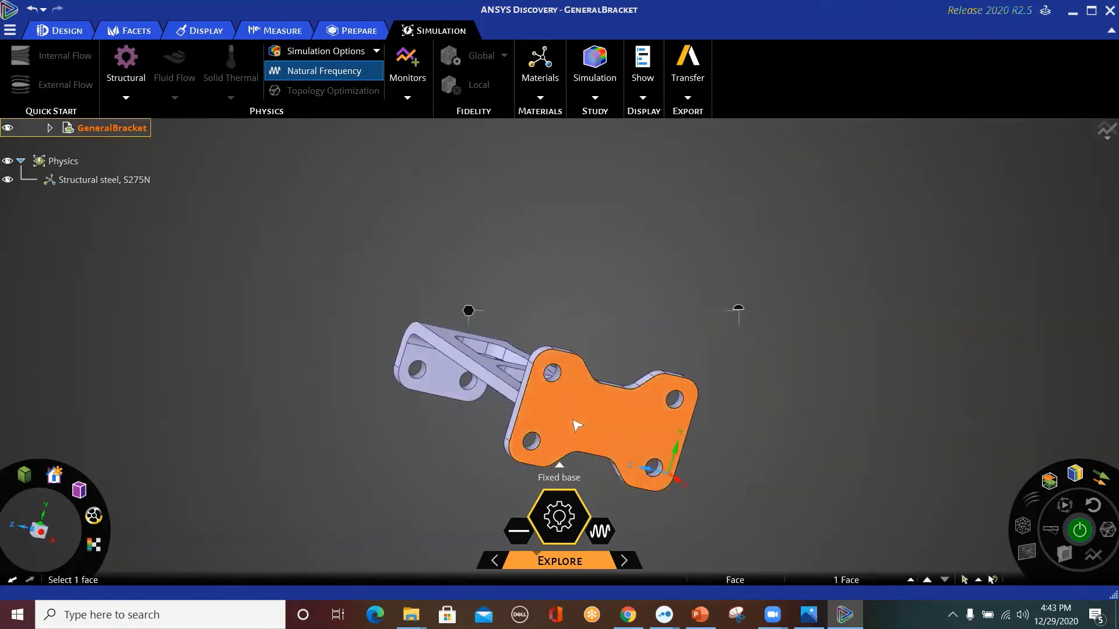
click(126, 98)
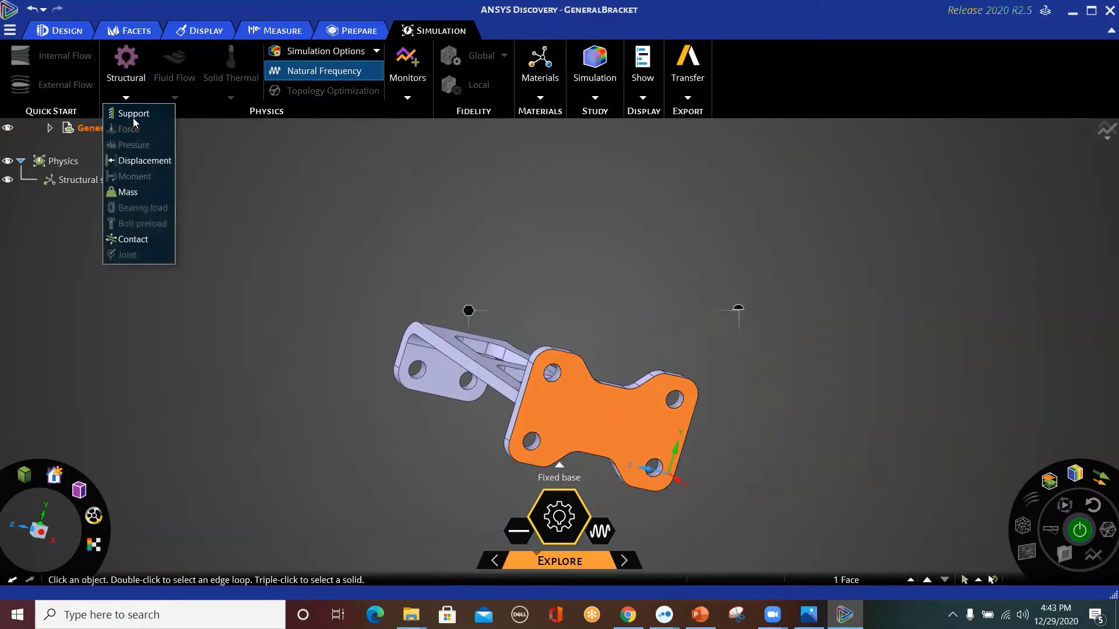
click(133, 113)
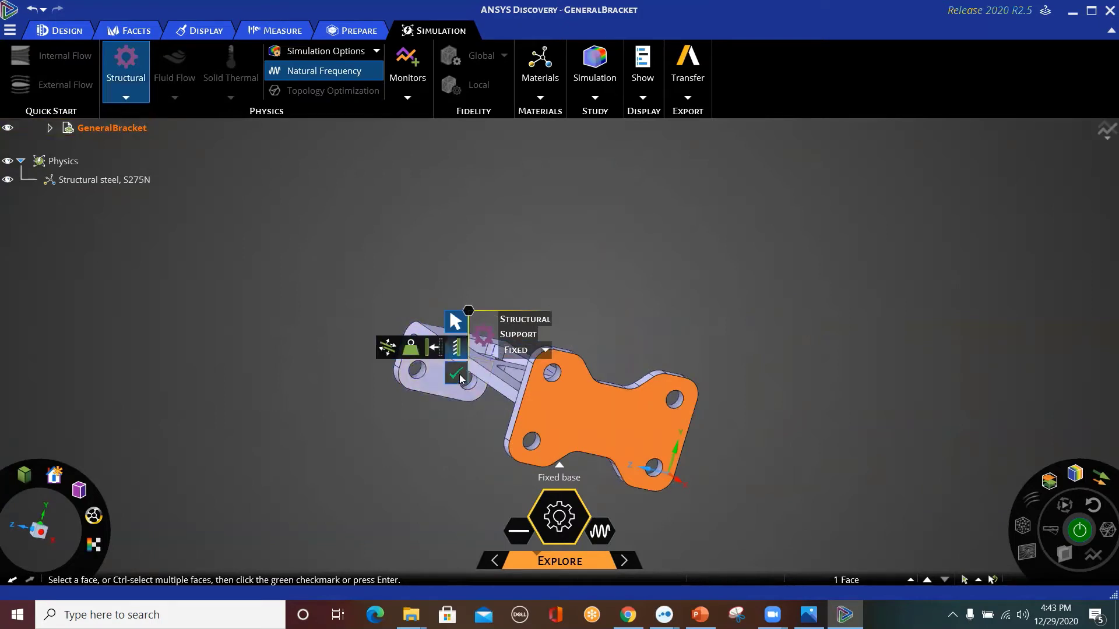
click(457, 374)
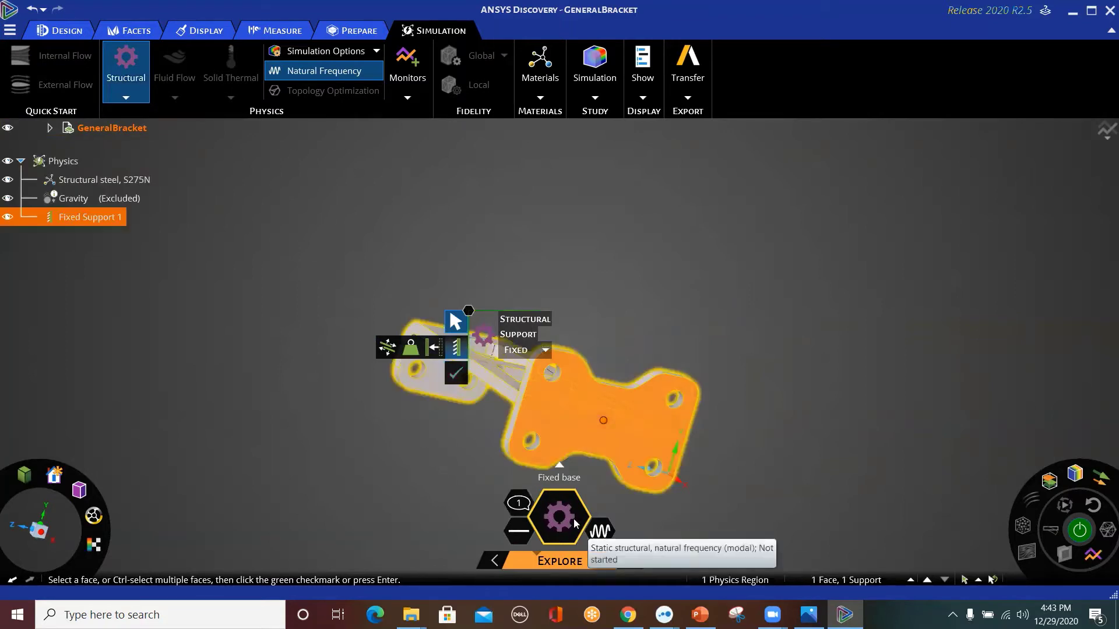
click(779, 370)
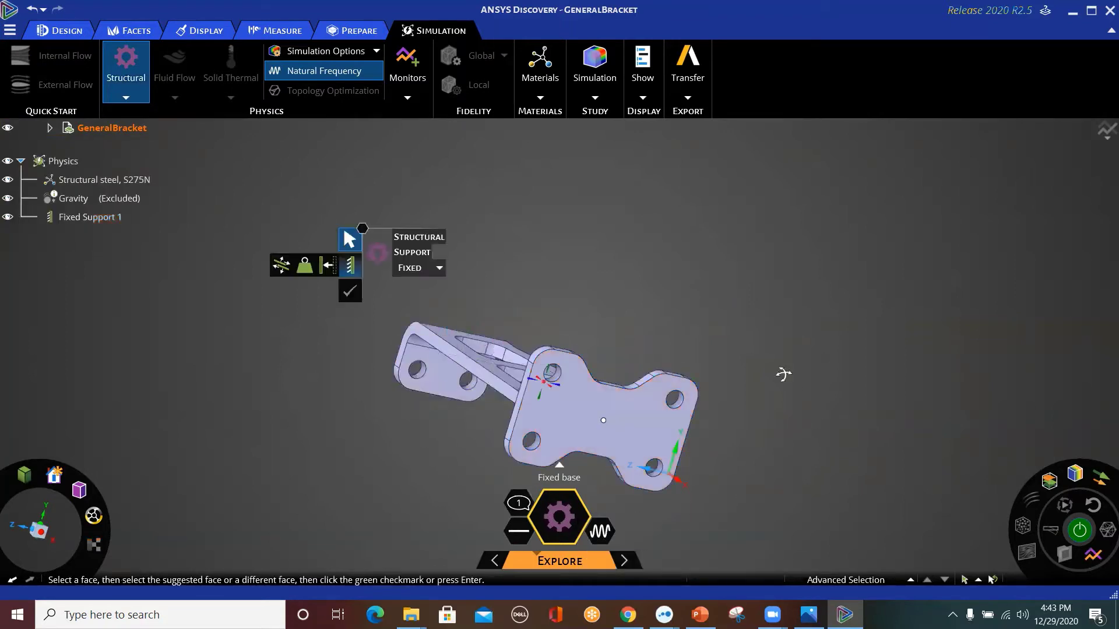
Solve the Fixed base simulation and view the displacement results along the bracket's side
shift+middle_drag(784, 374, 761, 320)
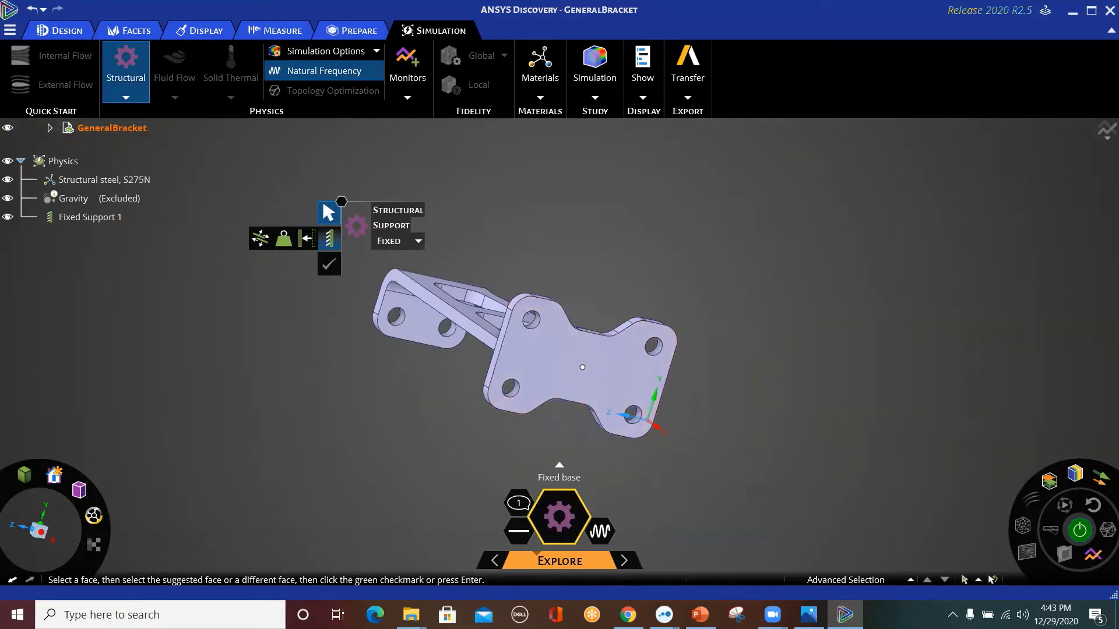
click(1079, 532)
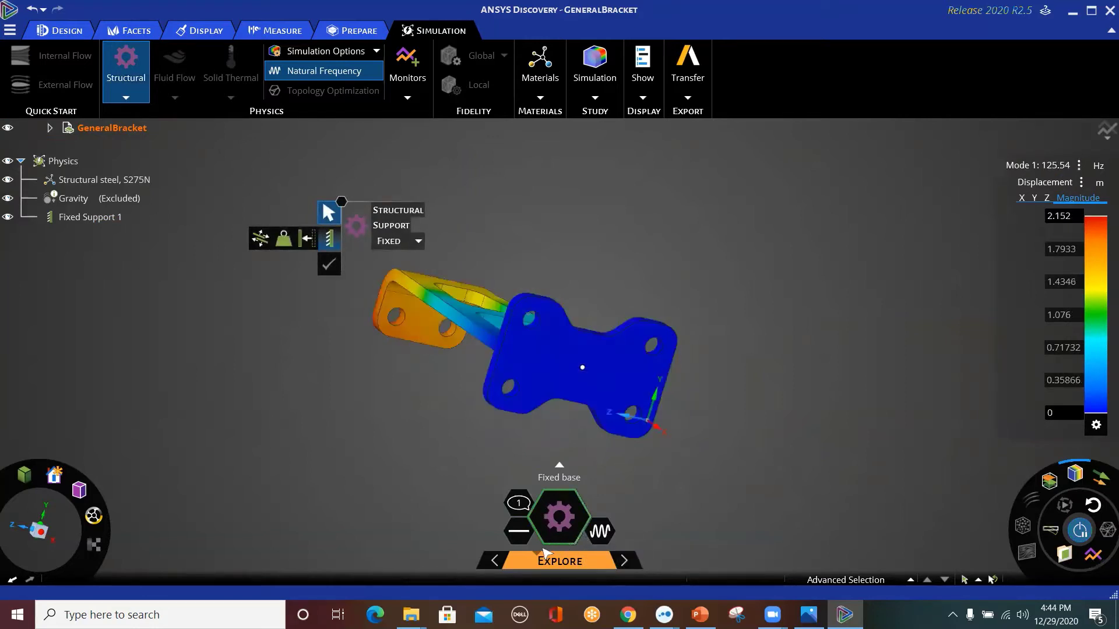
middle_drag(897, 239, 686, 272)
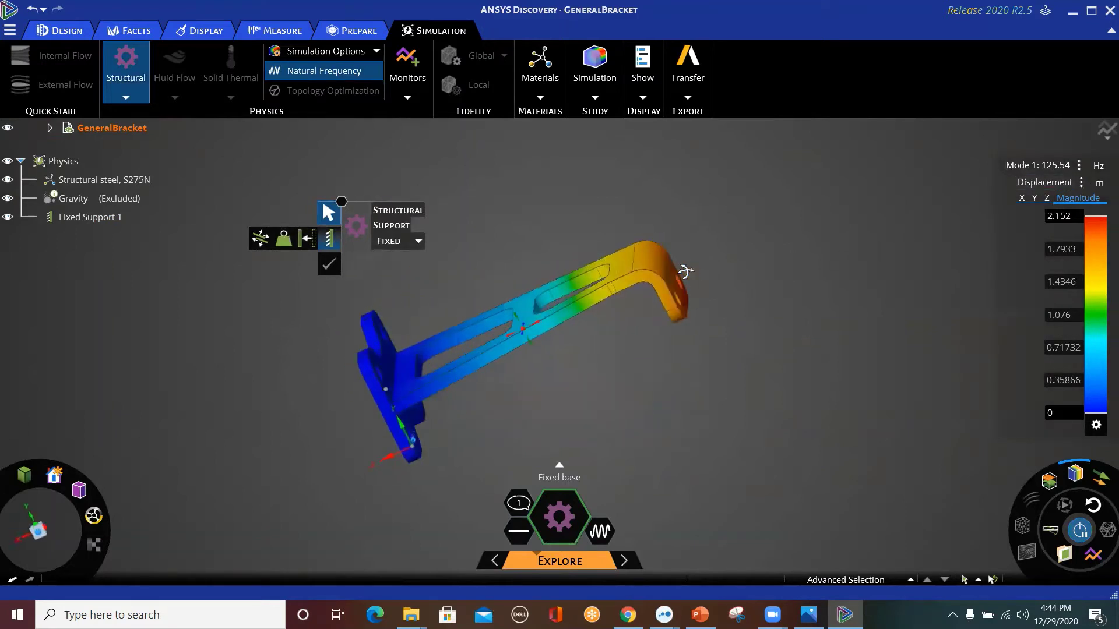
Animate the fixed bracket's deformed shape, show the Mode 4 results, then stop the solver and turn off the deformation display
click(1066, 506)
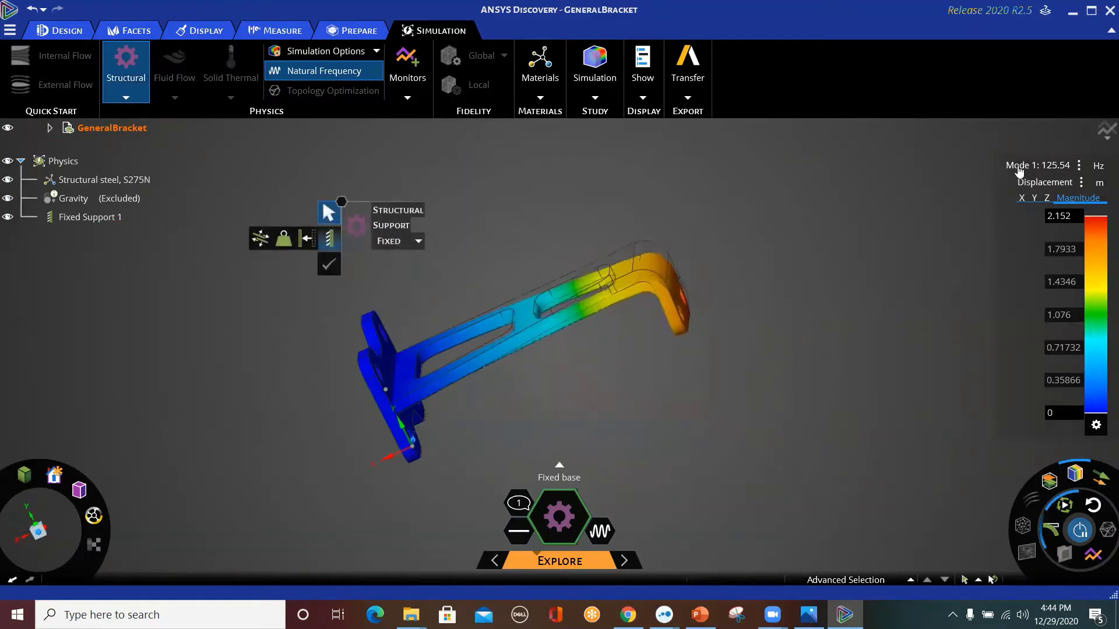
click(1057, 168)
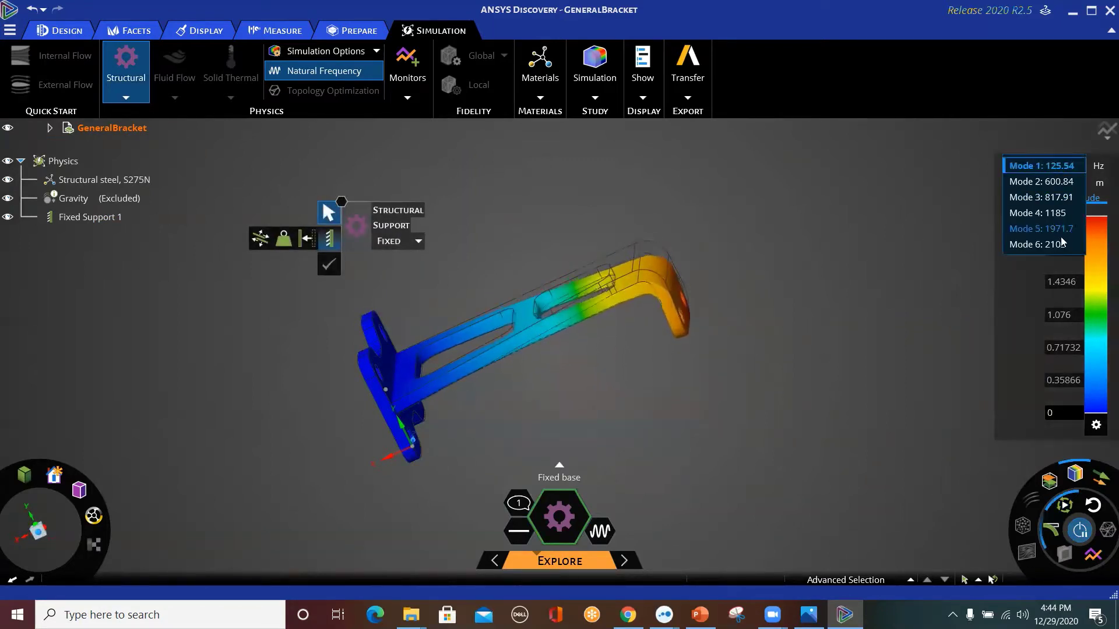
click(1057, 213)
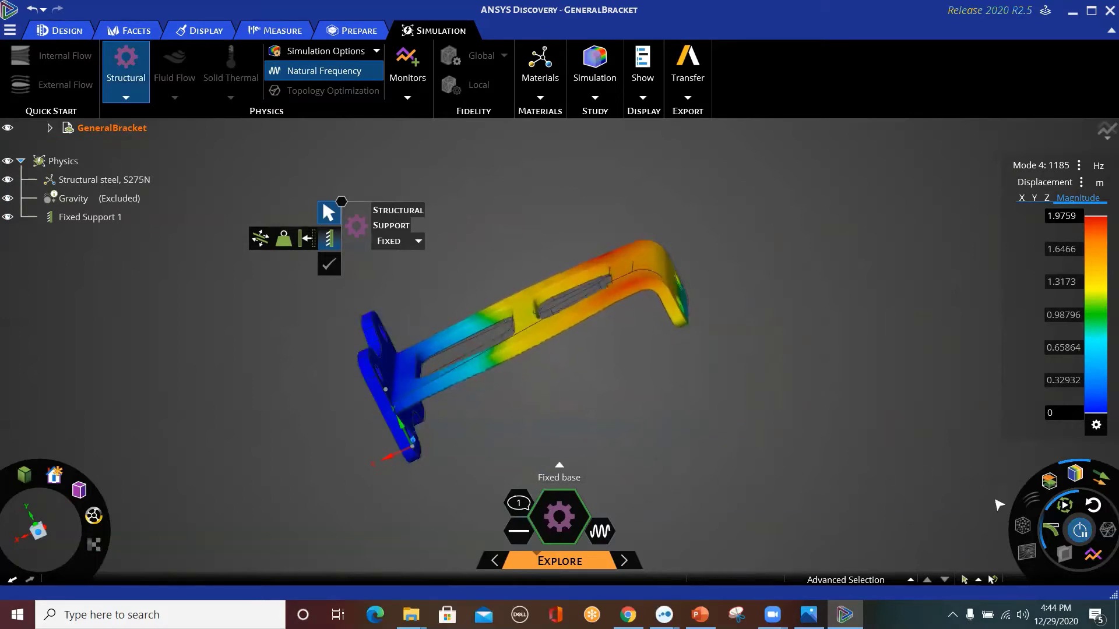
click(1081, 531)
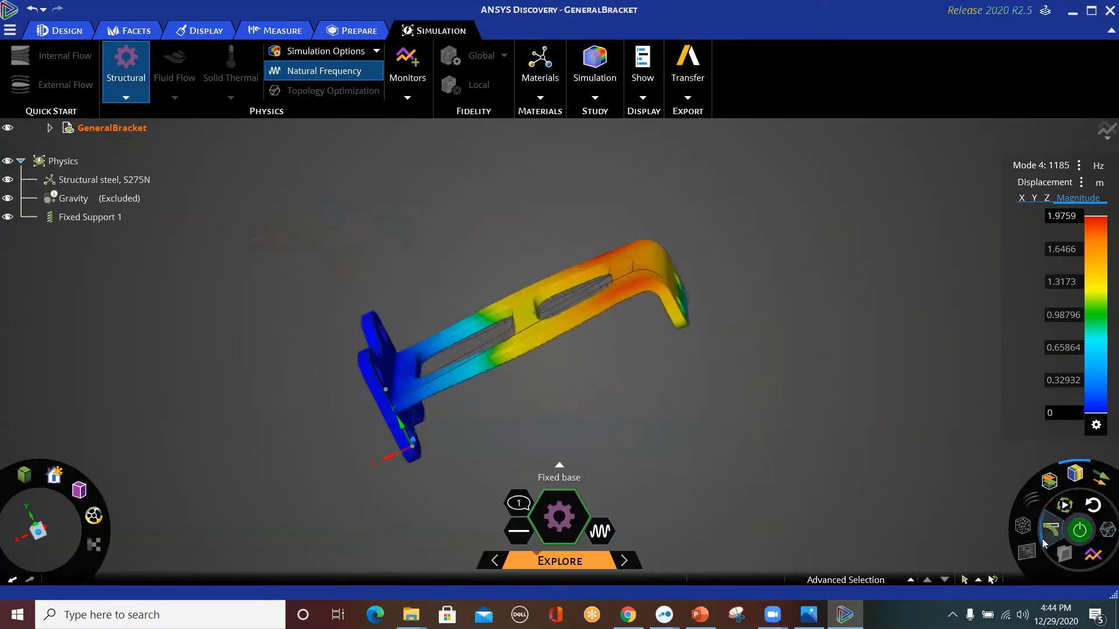
click(1050, 527)
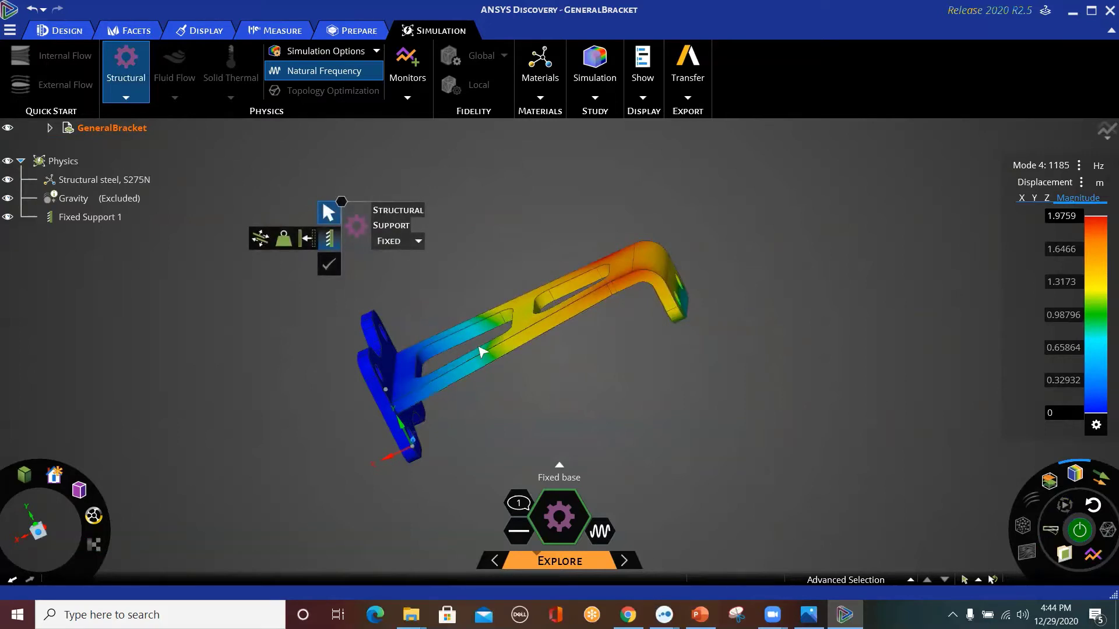
Add a Mode 1 Frequency monitor for the bracket and solve again to plot its value
middle_drag(496, 285, 587, 278)
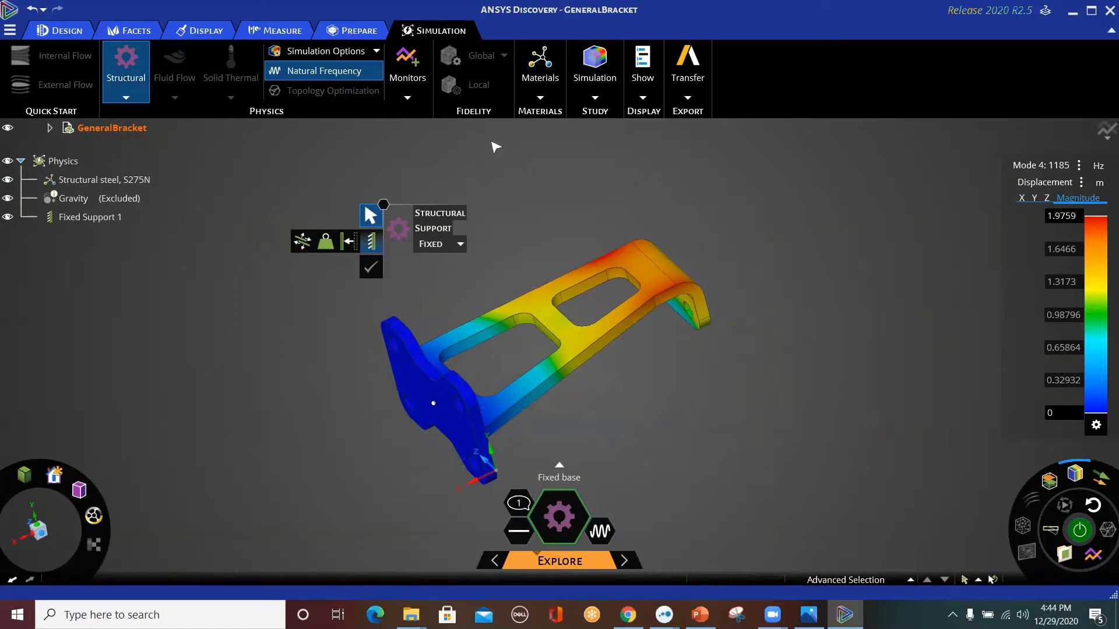
click(408, 98)
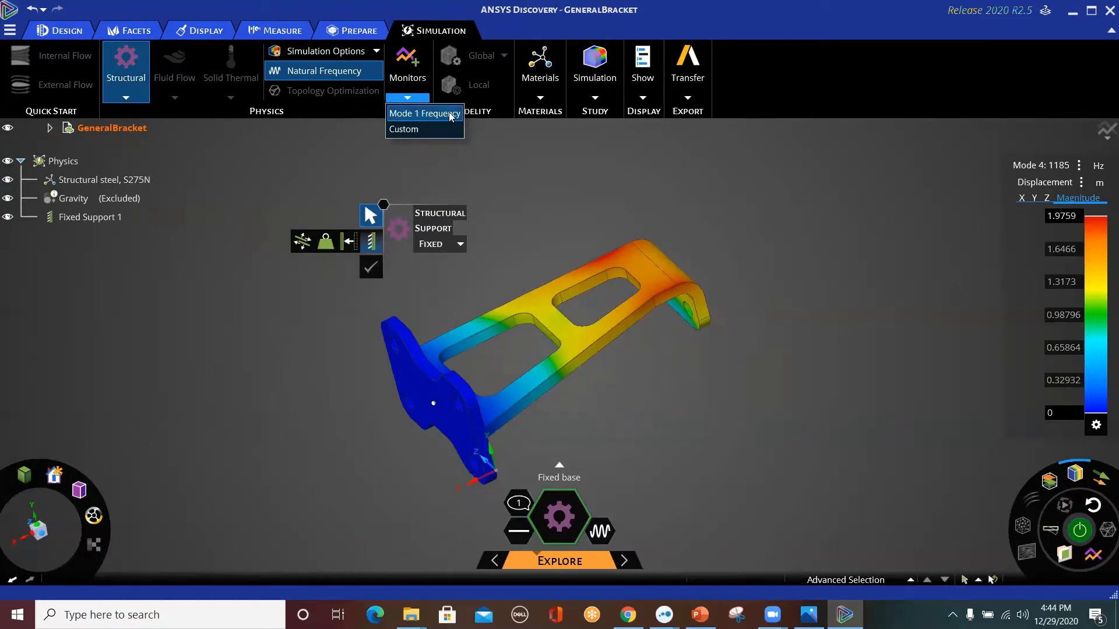
click(428, 116)
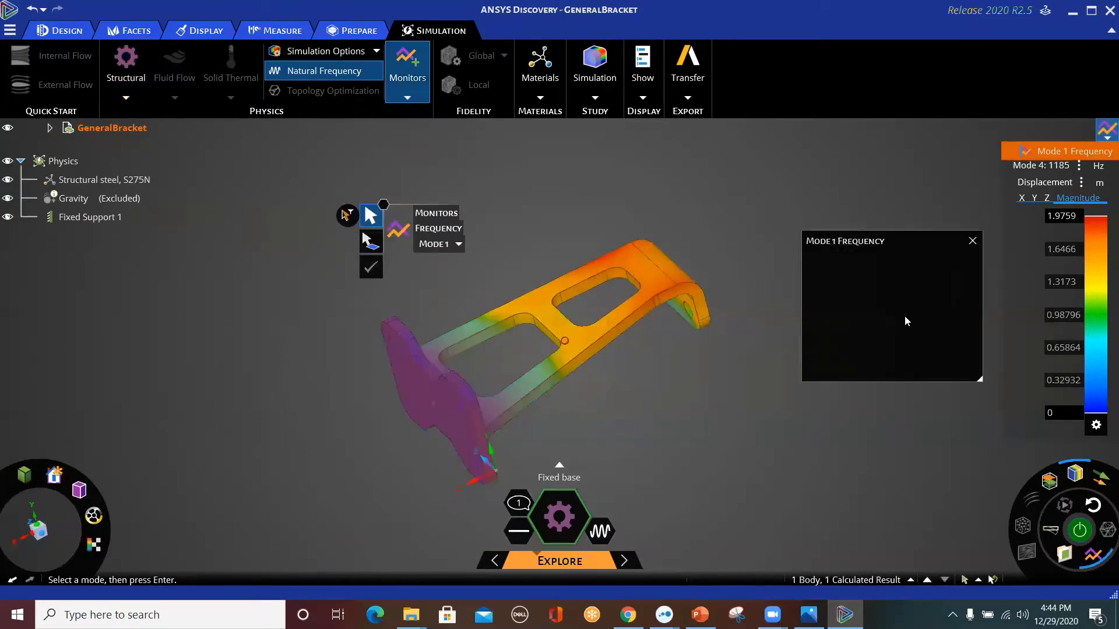
key(Return)
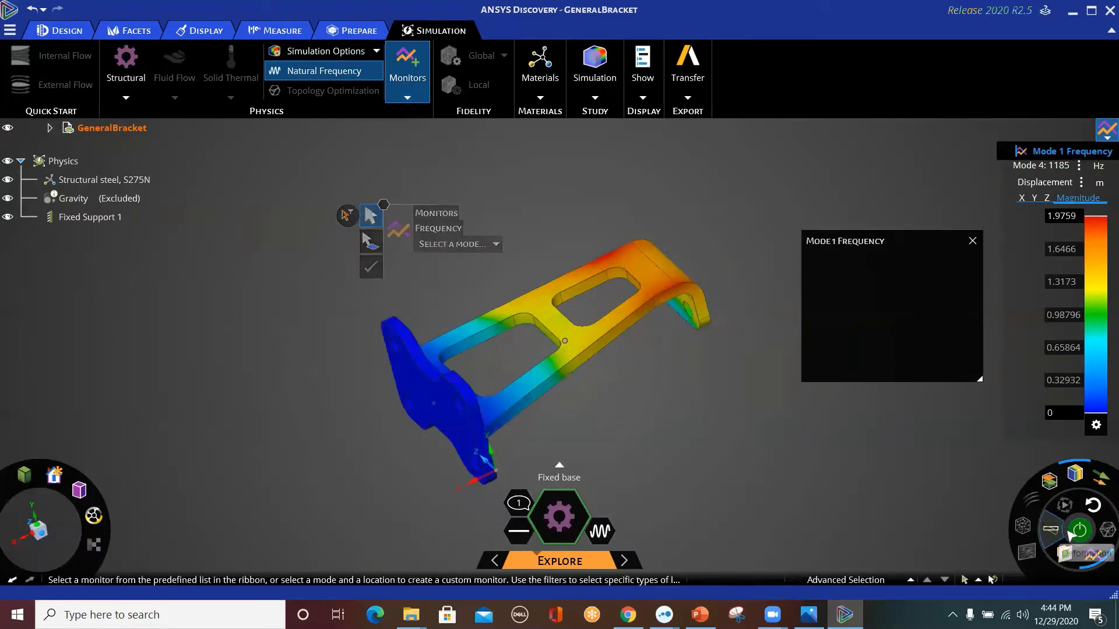
click(1078, 532)
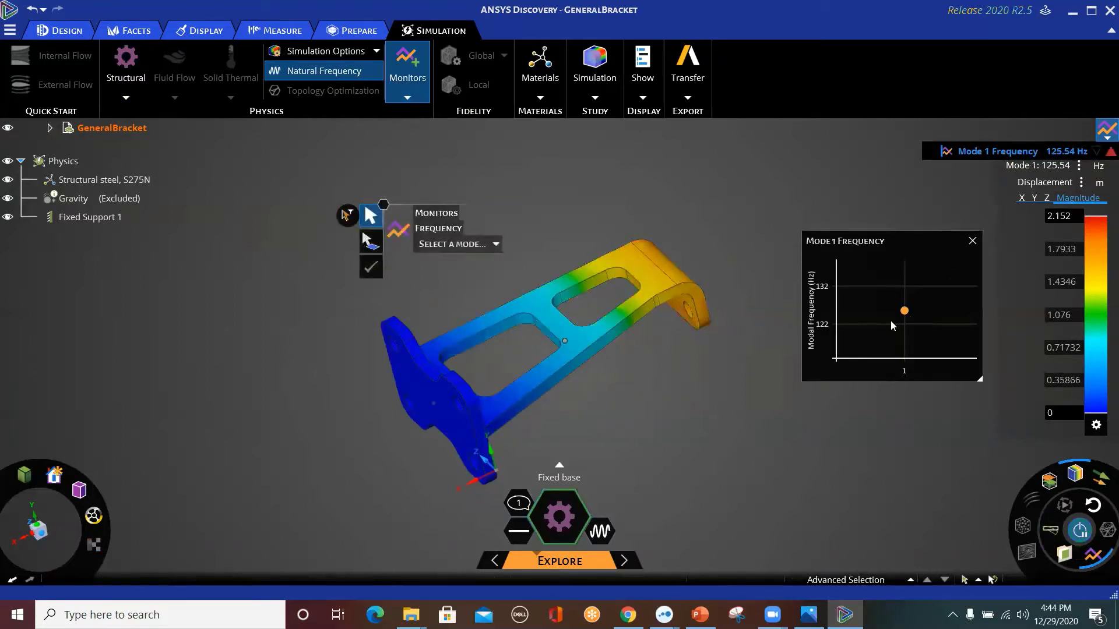
mouse_move(903, 313)
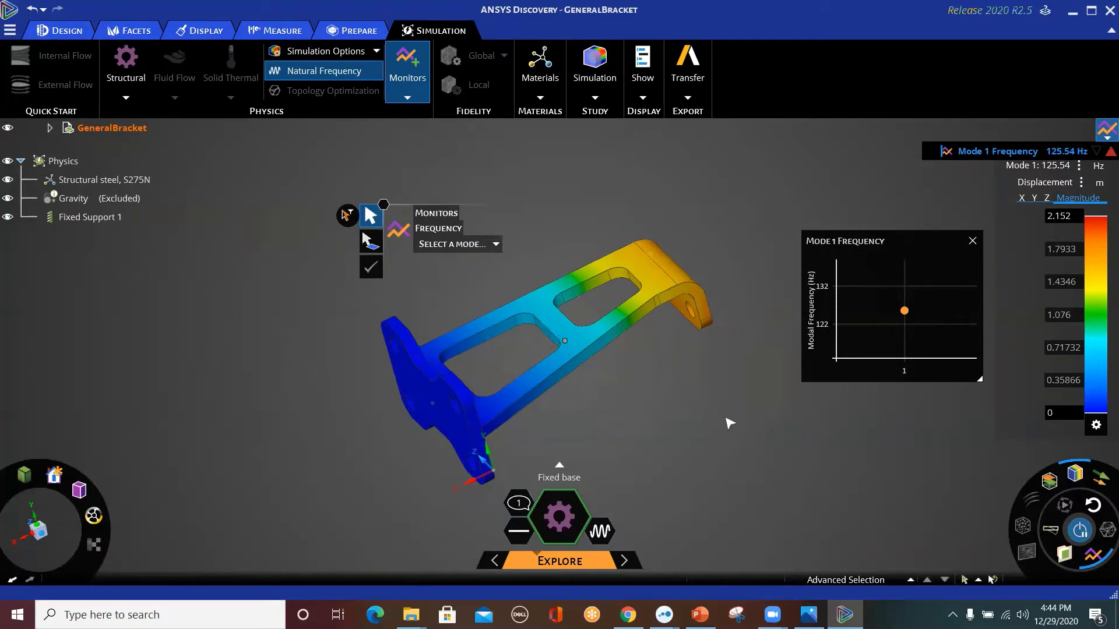
Stop the solver and change the bracket's material to Concrete
click(1079, 527)
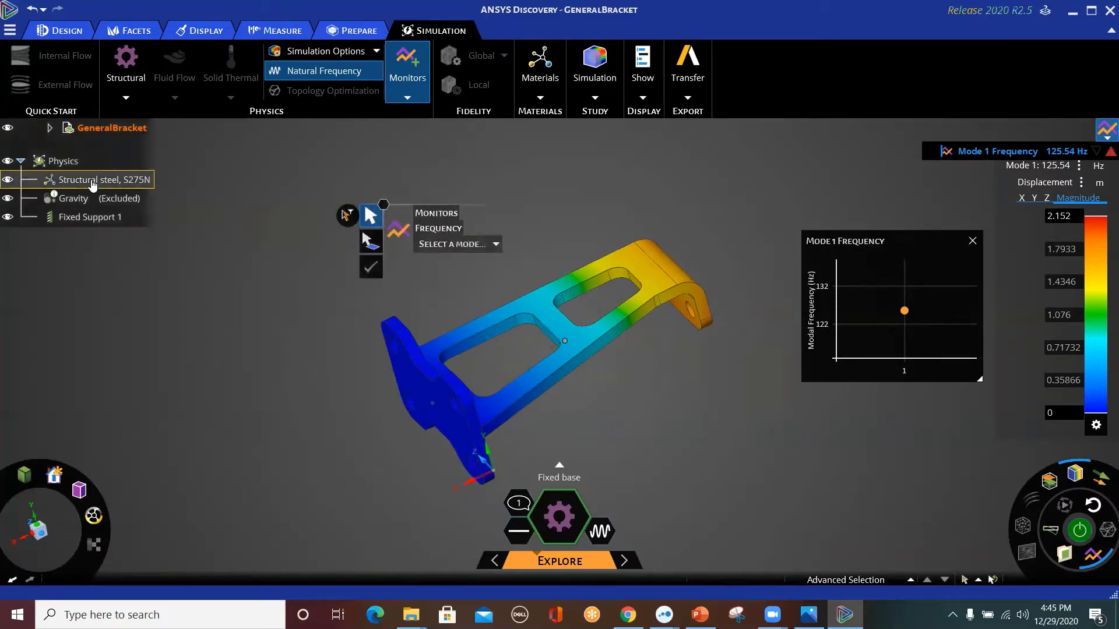
click(92, 185)
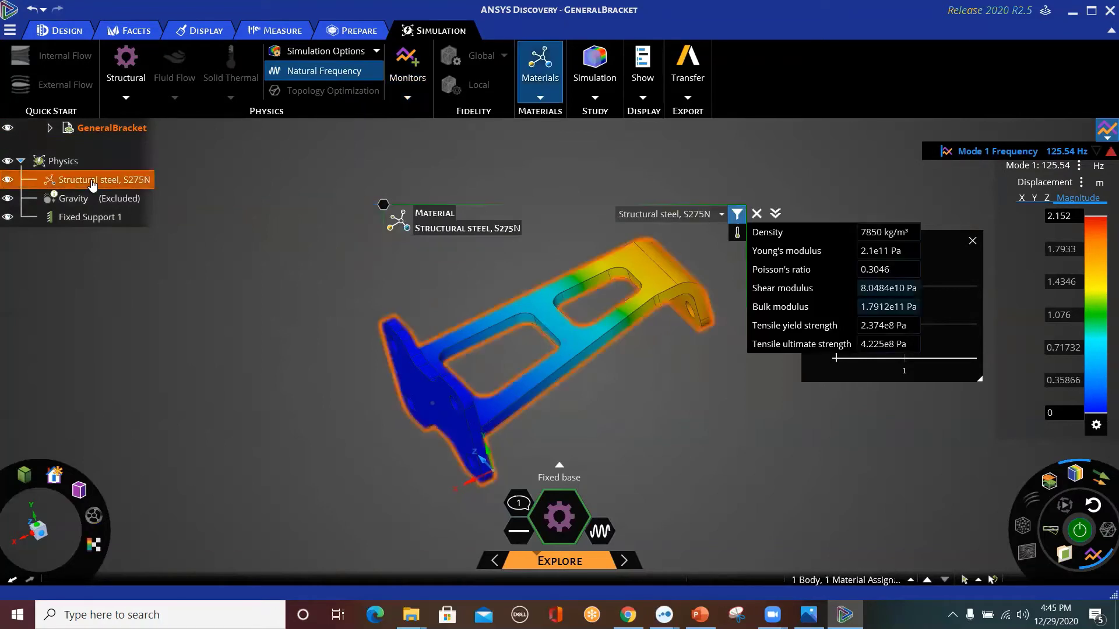
click(722, 214)
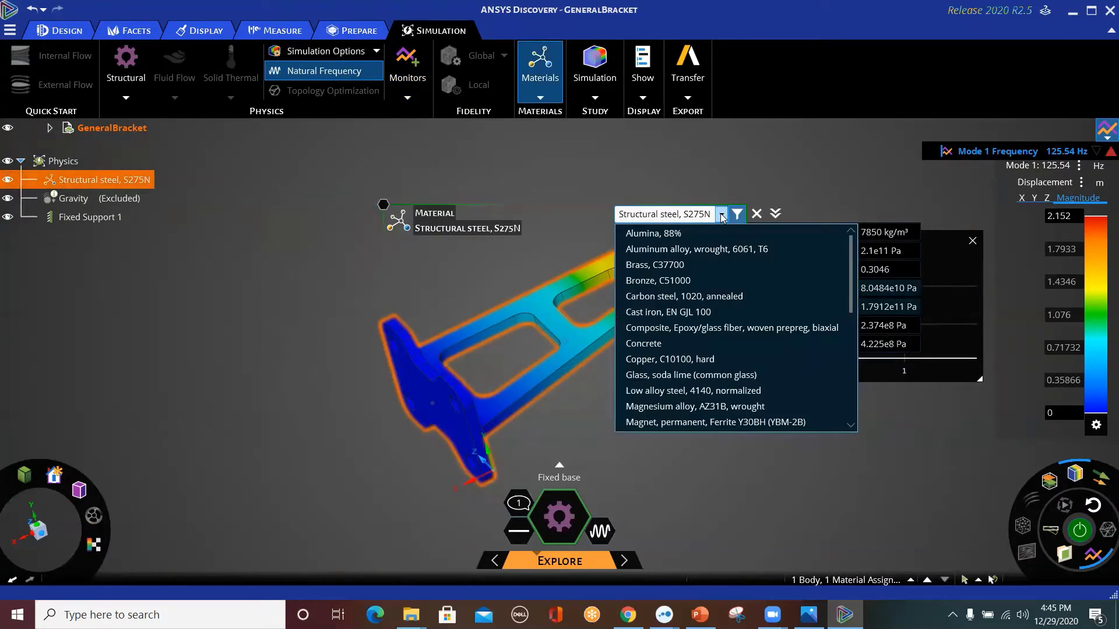
click(760, 342)
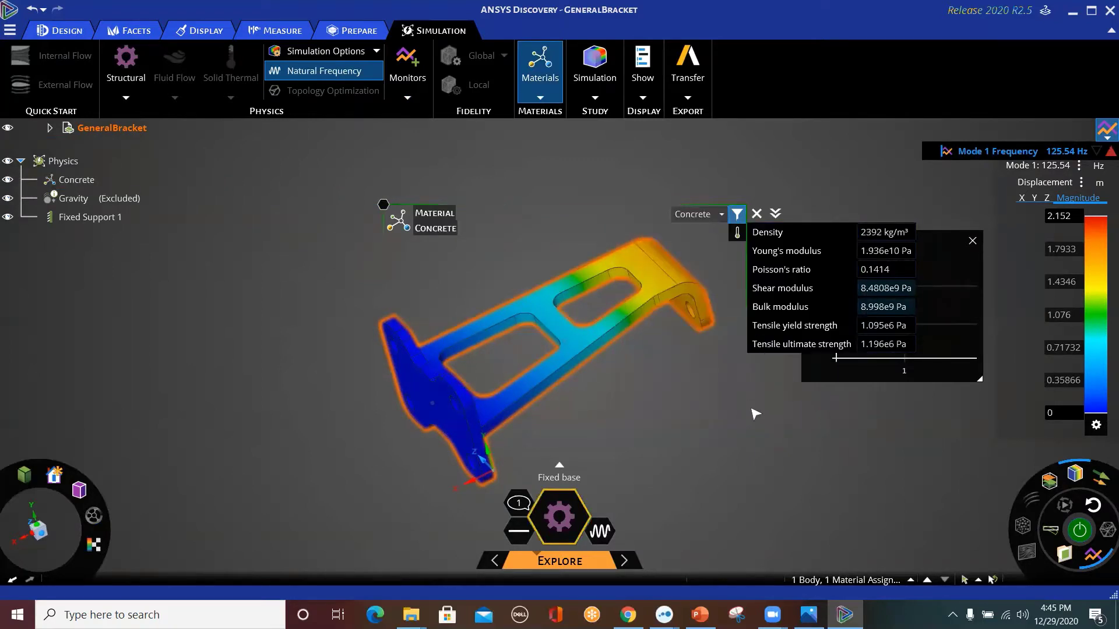
click(757, 213)
Solve the simulation with the new material and check the latest point on the Mode 1 Frequency chart
click(1080, 530)
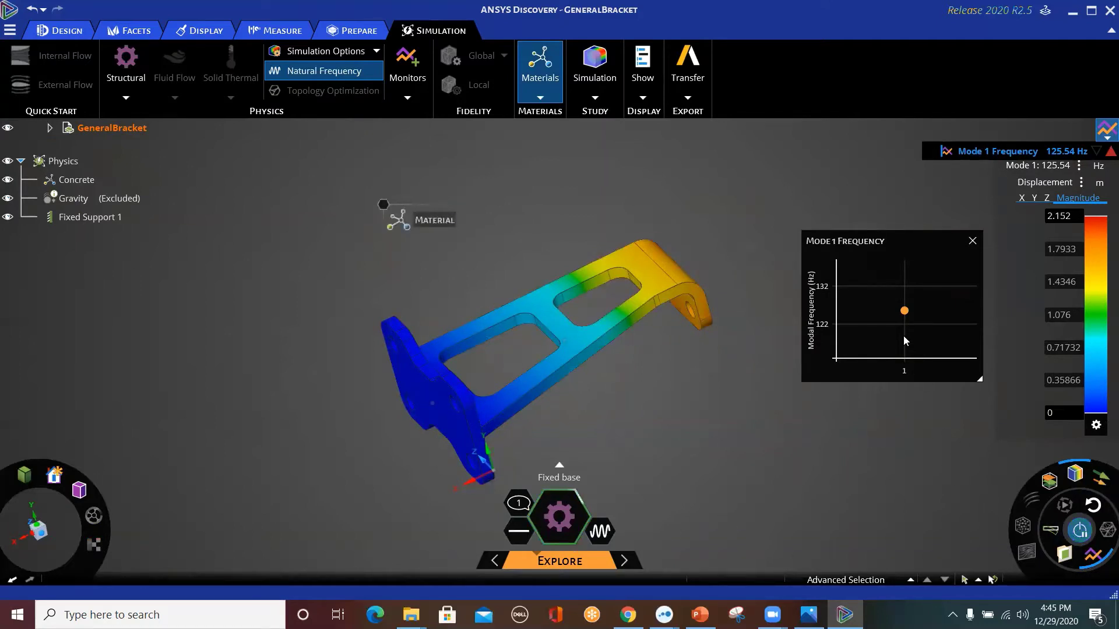
mouse_move(906, 349)
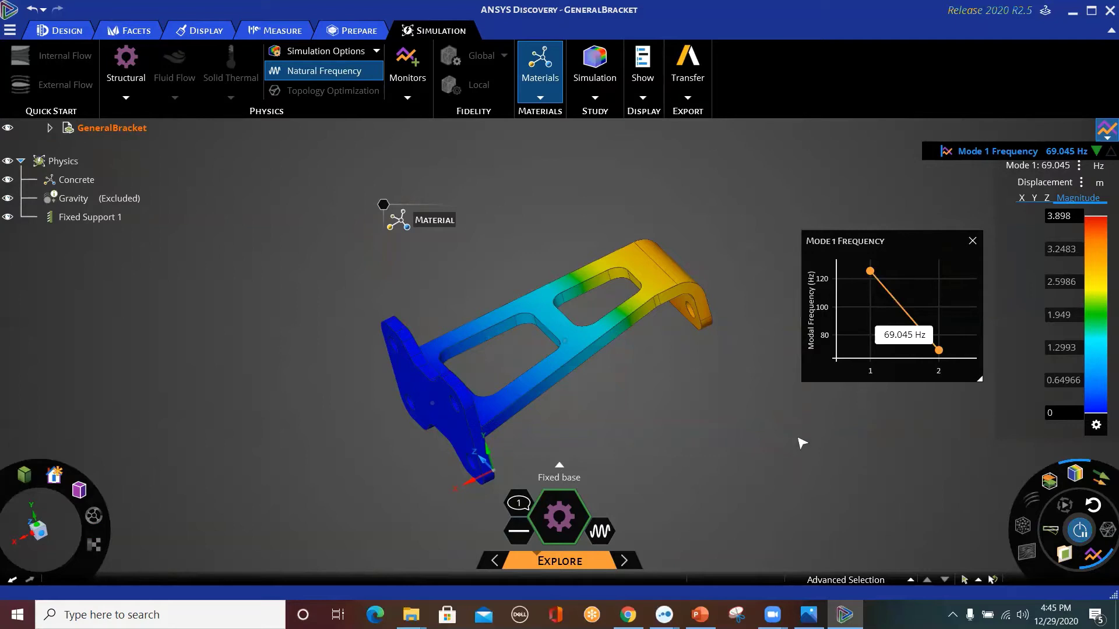
middle_drag(697, 396, 678, 434)
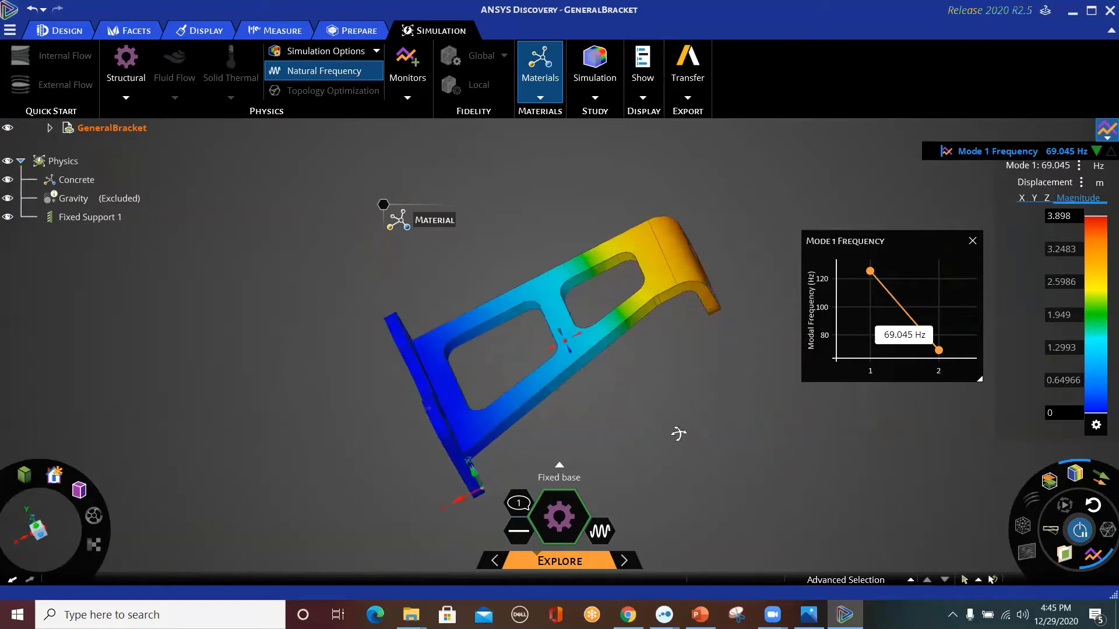
scroll(586, 338, up, 10)
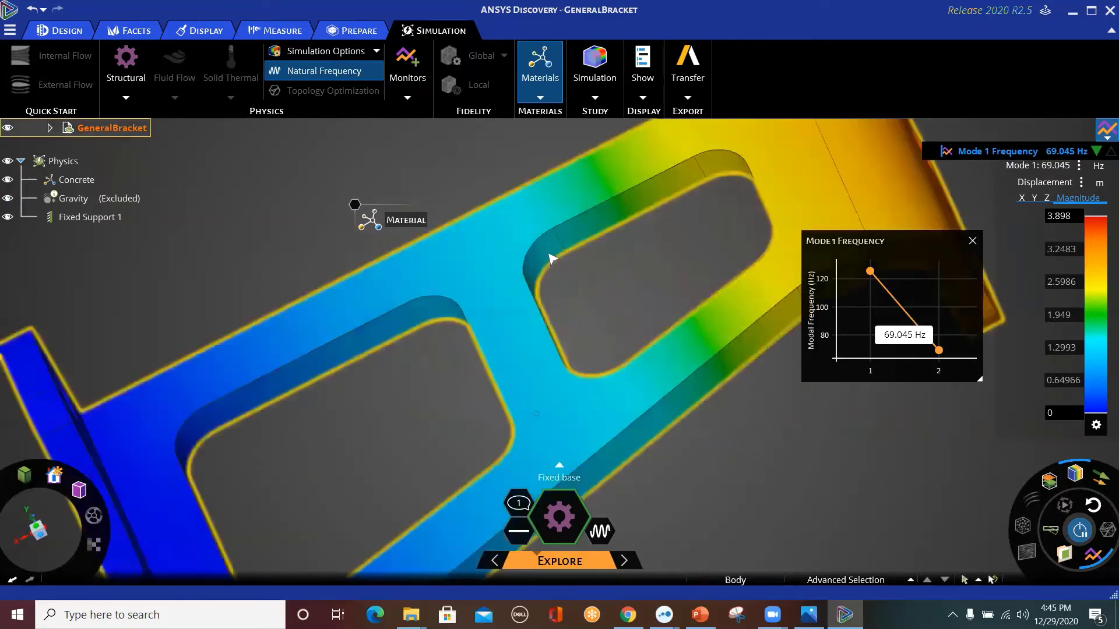
Stop the solver, turn off the displacement contours, and exit the material assignment on the bracket
click(550, 254)
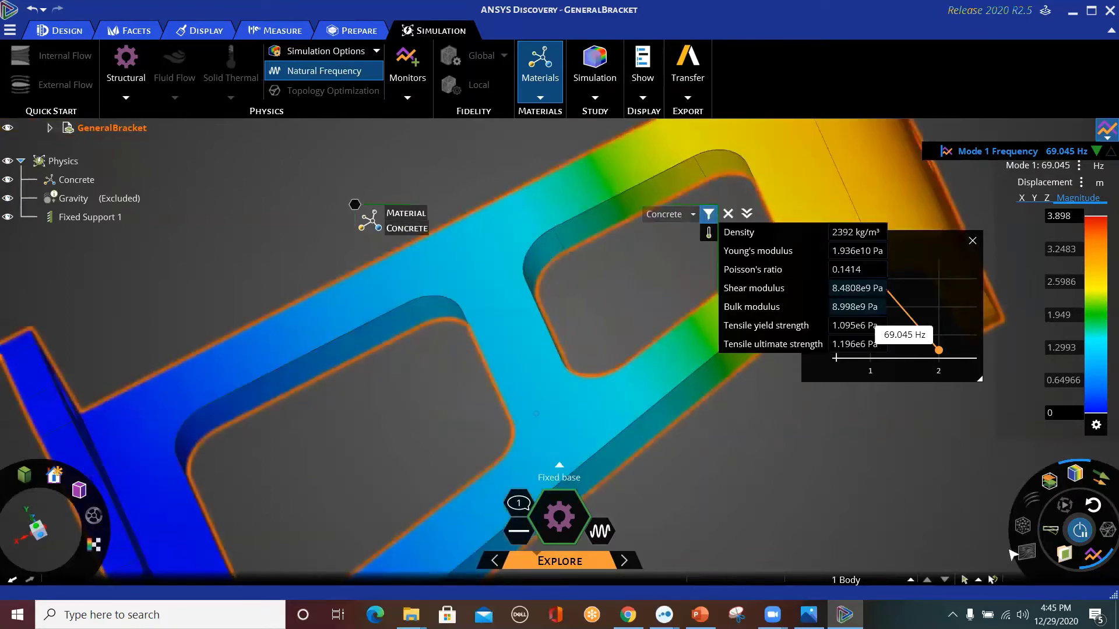
click(997, 533)
click(1089, 537)
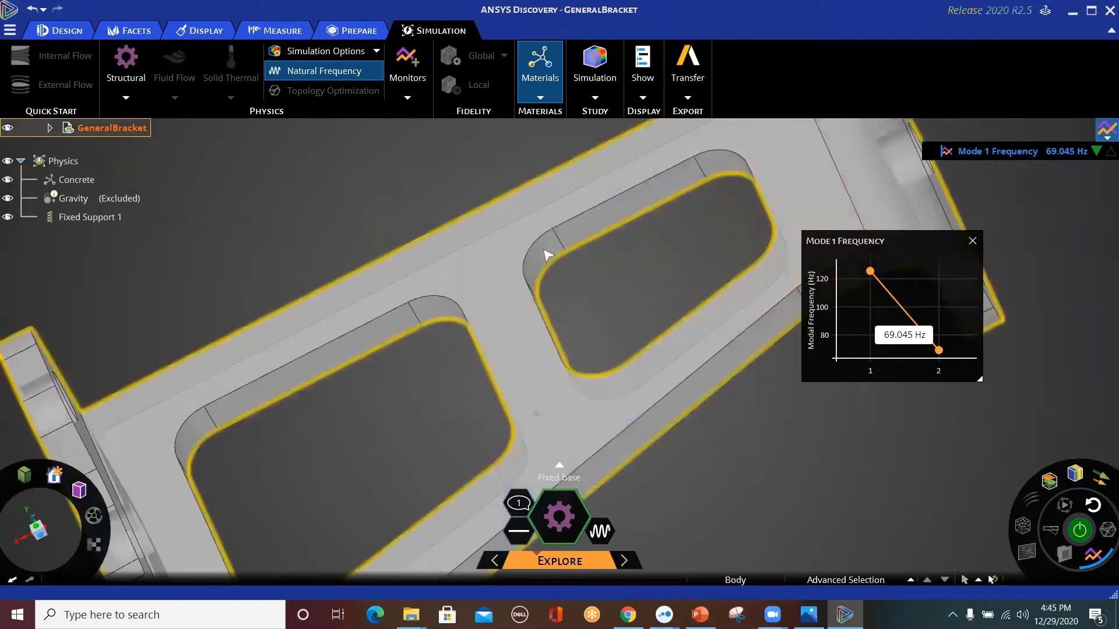
key(Escape)
Remove the two rounded corners on the smaller cutout's side nearest the larger cutout, leaving sharp corners
click(548, 252)
middle_drag(548, 252, 601, 402)
ctrl+click(597, 415)
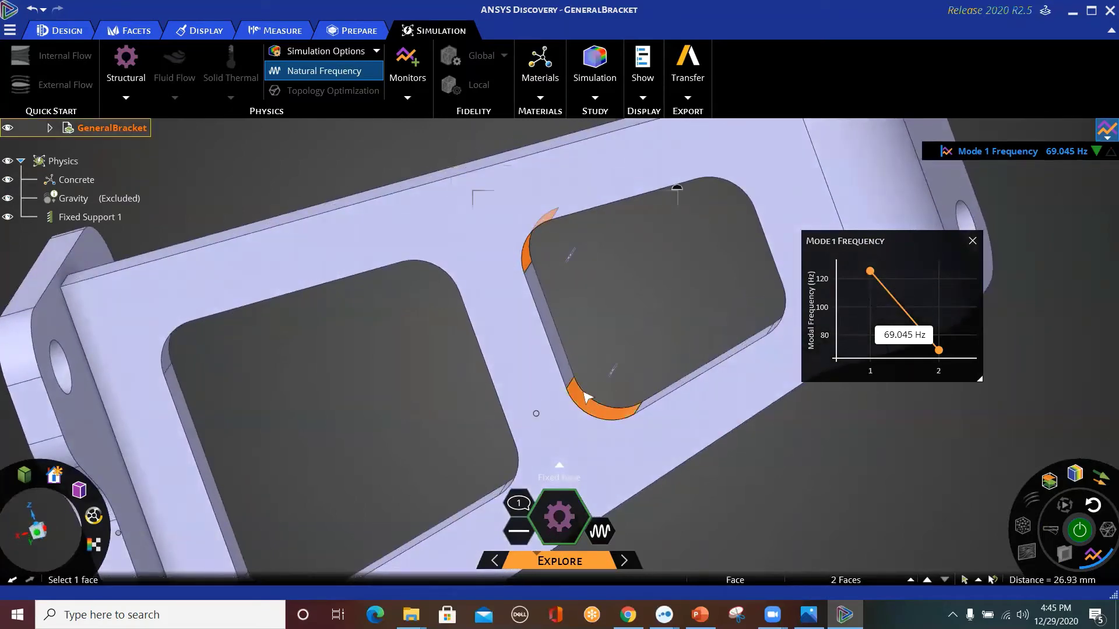
ctrl+click(559, 347)
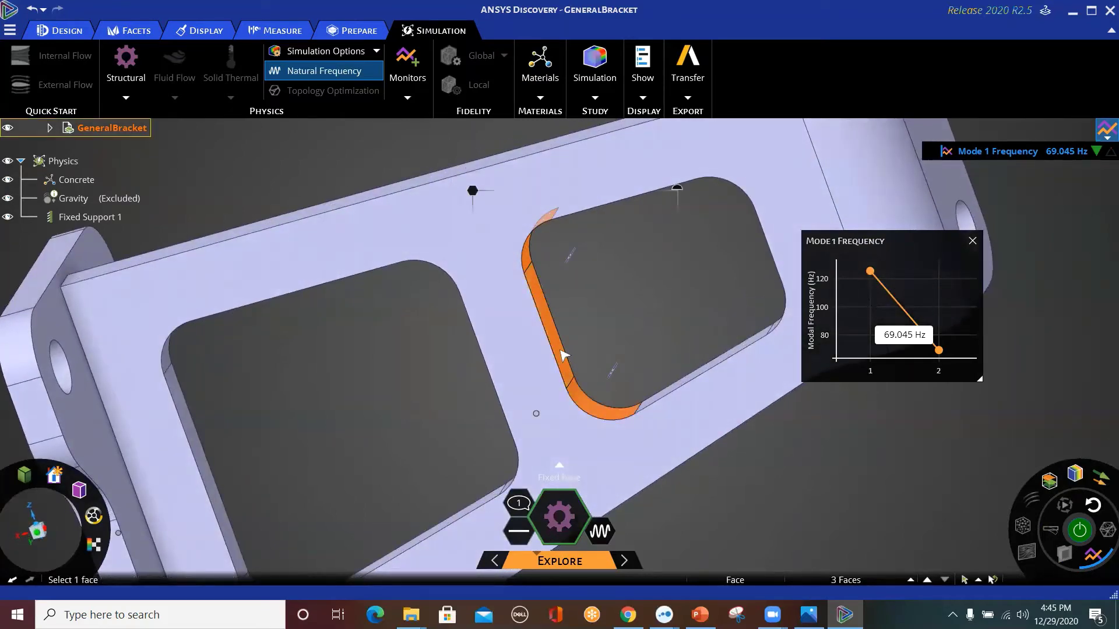
click(563, 353)
Pull the smaller cutout's straight face nearest the larger cutout inward to shrink the opening and widen the web
middle_drag(567, 312, 534, 275)
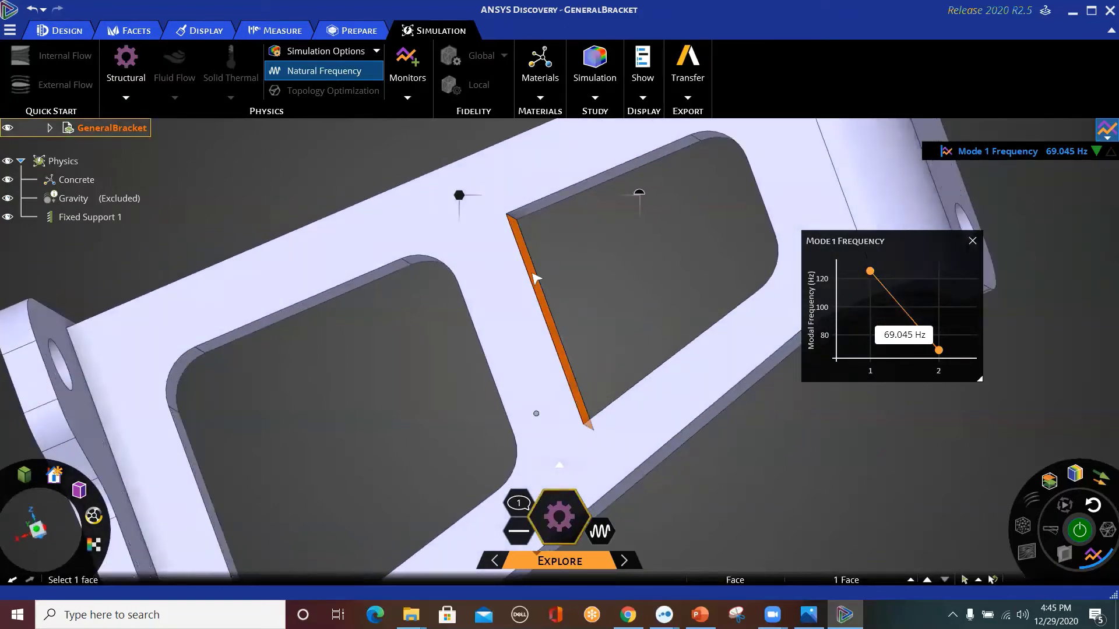
key(p)
drag(534, 279, 650, 226)
Solve the simulation for the modified bracket and examine the displacement contours over the whole part
click(1079, 530)
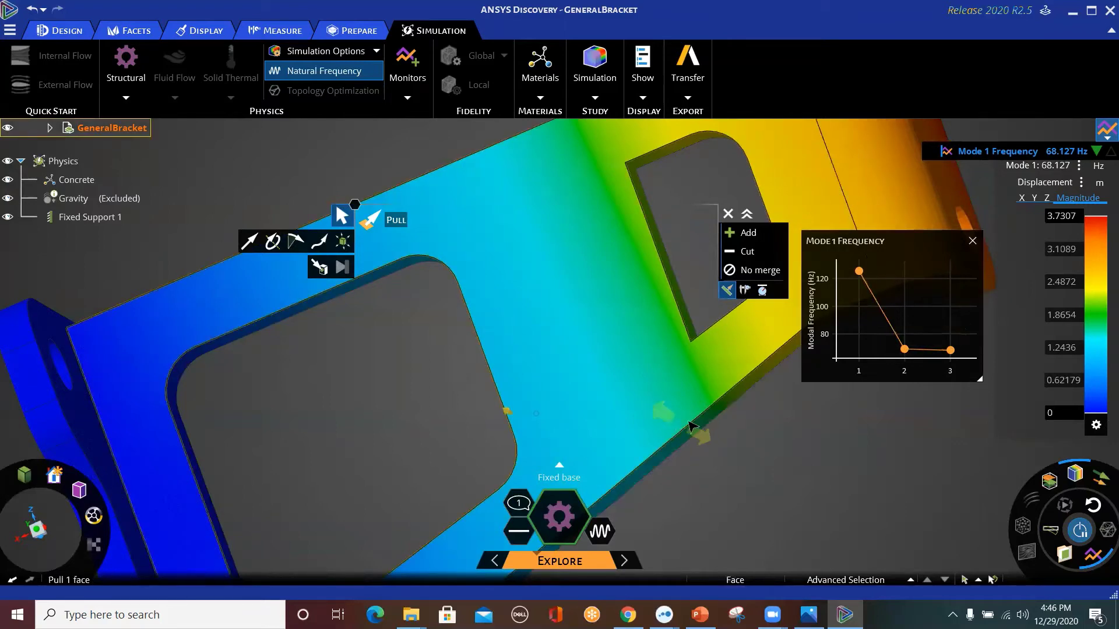
scroll(723, 395, down, 5)
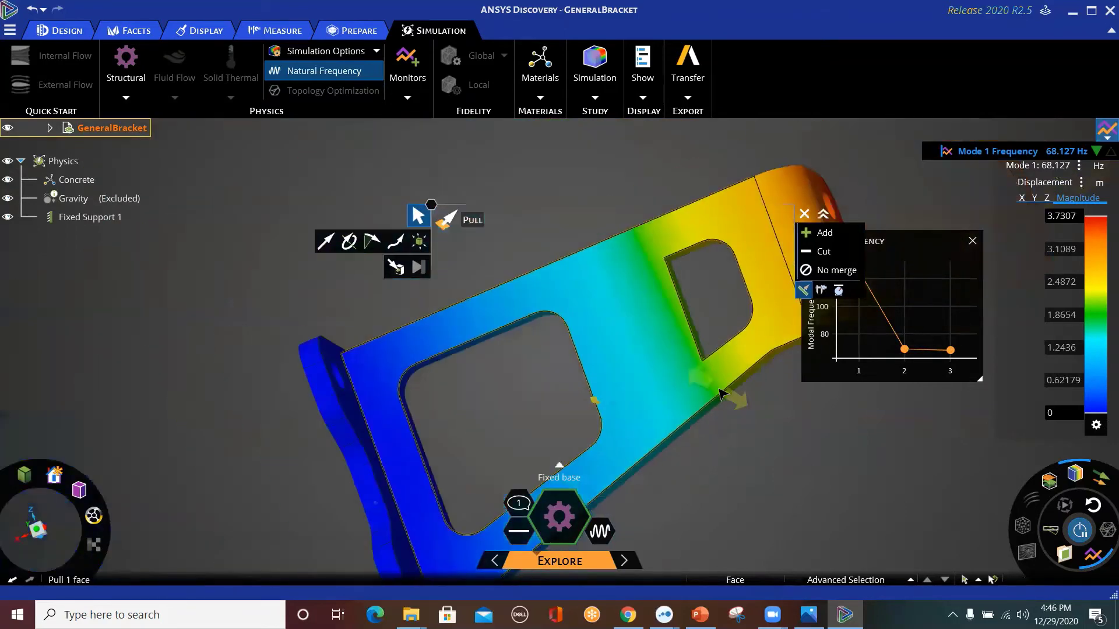
middle_drag(692, 237, 560, 181)
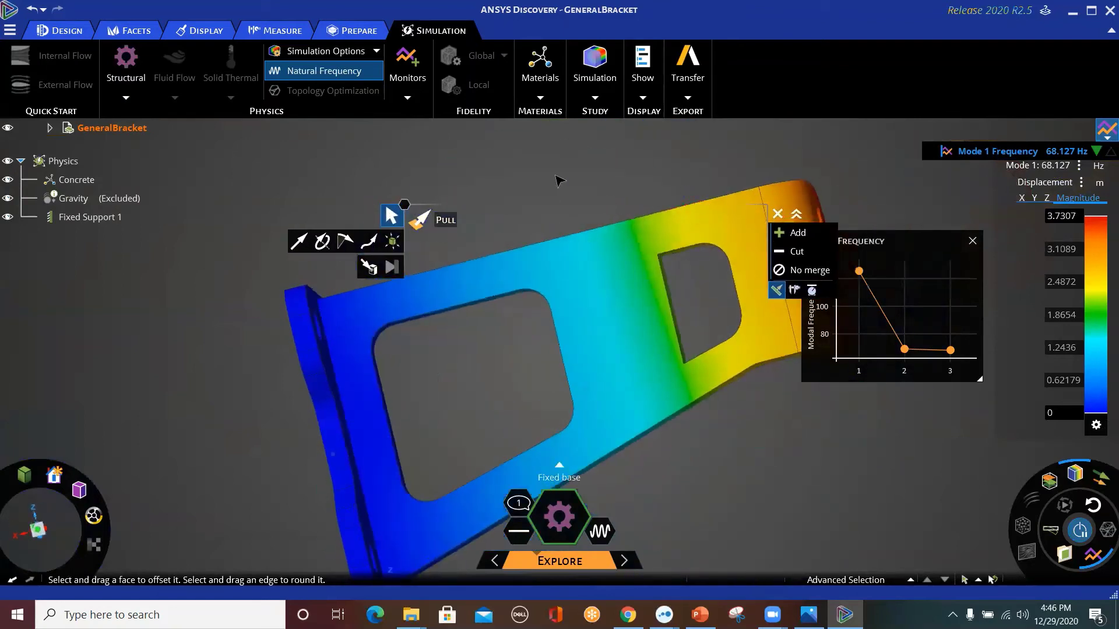
scroll(603, 228, down, 3)
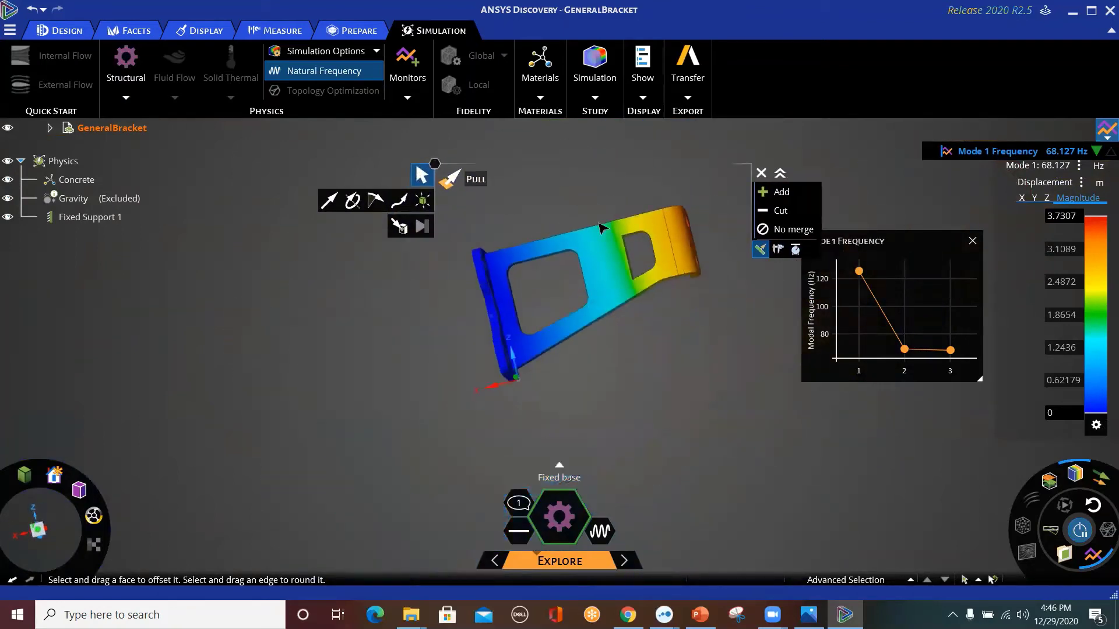
scroll(641, 217, up, 4)
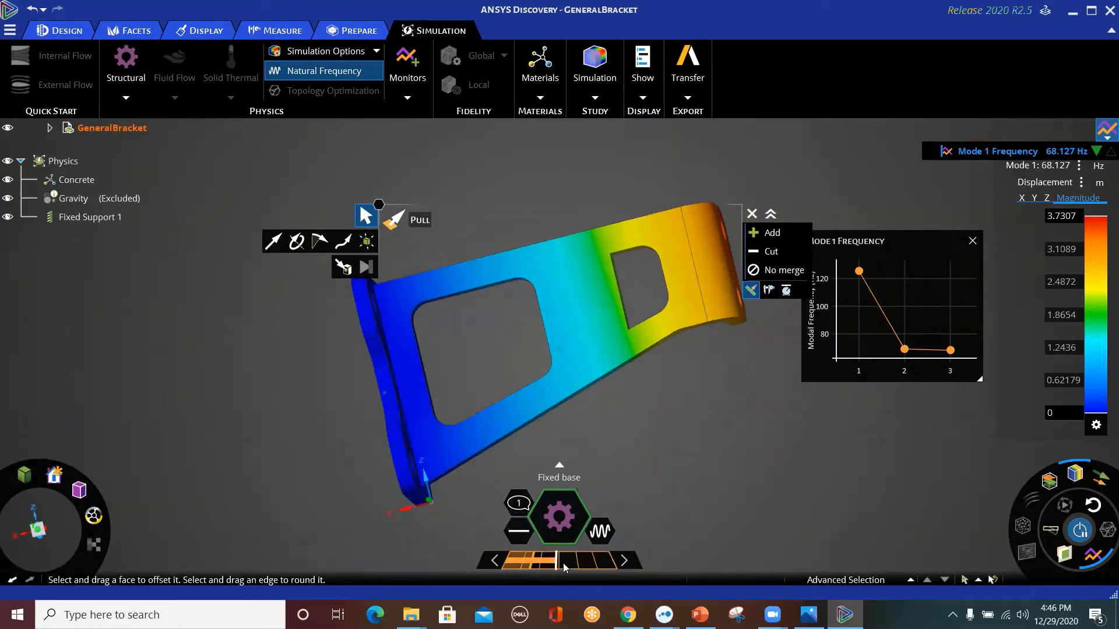
Raise the Explore solution fidelity, let the result update, and compare the last two points on the Mode 1 Frequency chart
click(603, 566)
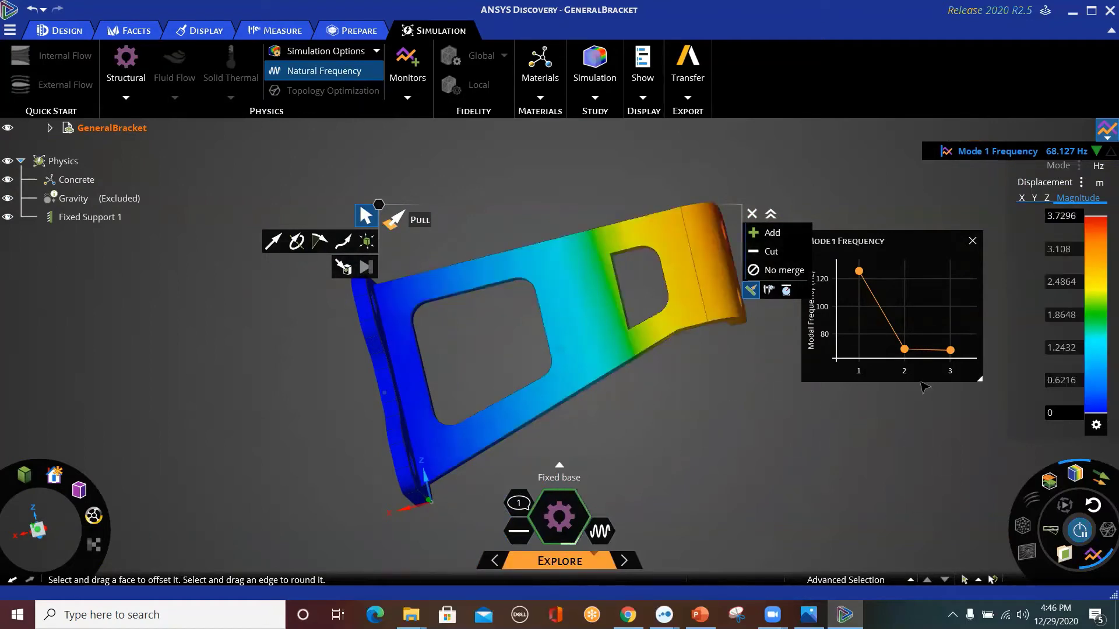
mouse_move(958, 356)
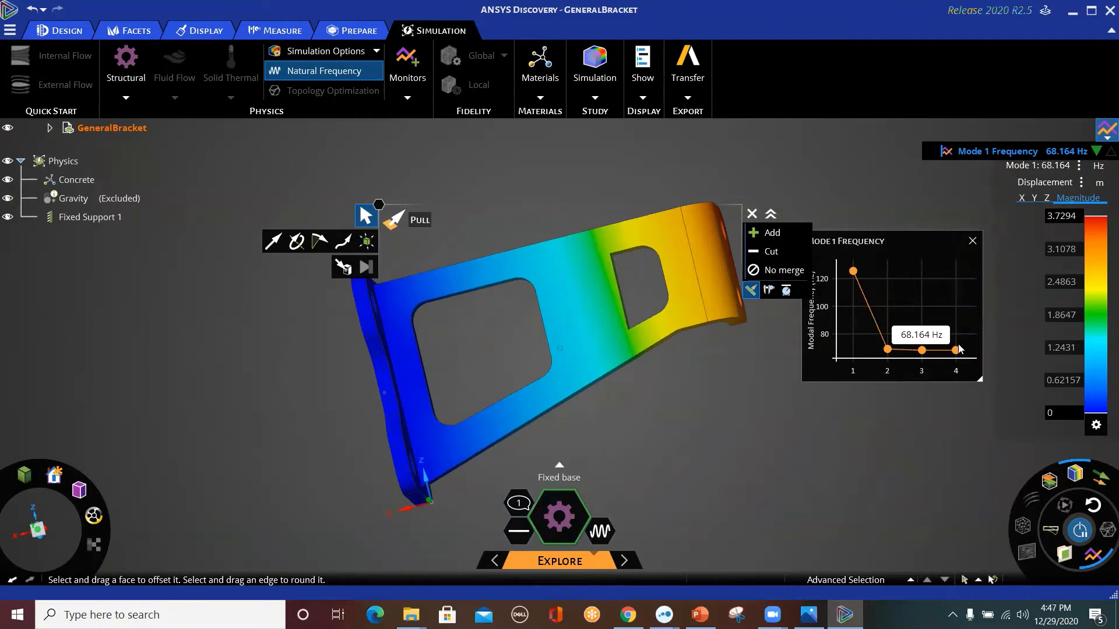
mouse_move(921, 353)
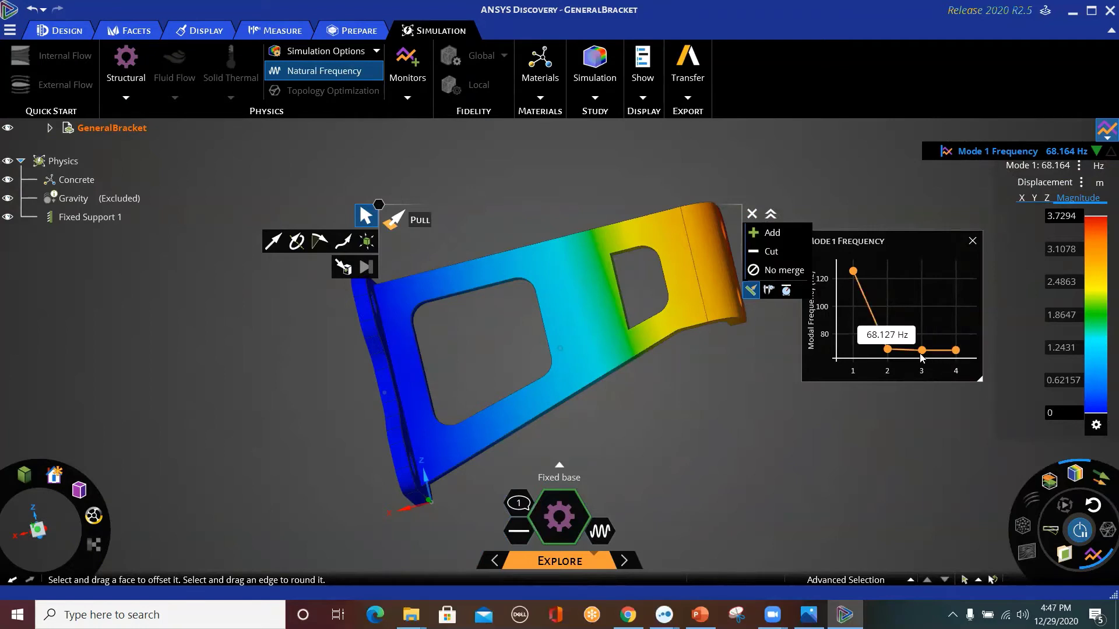
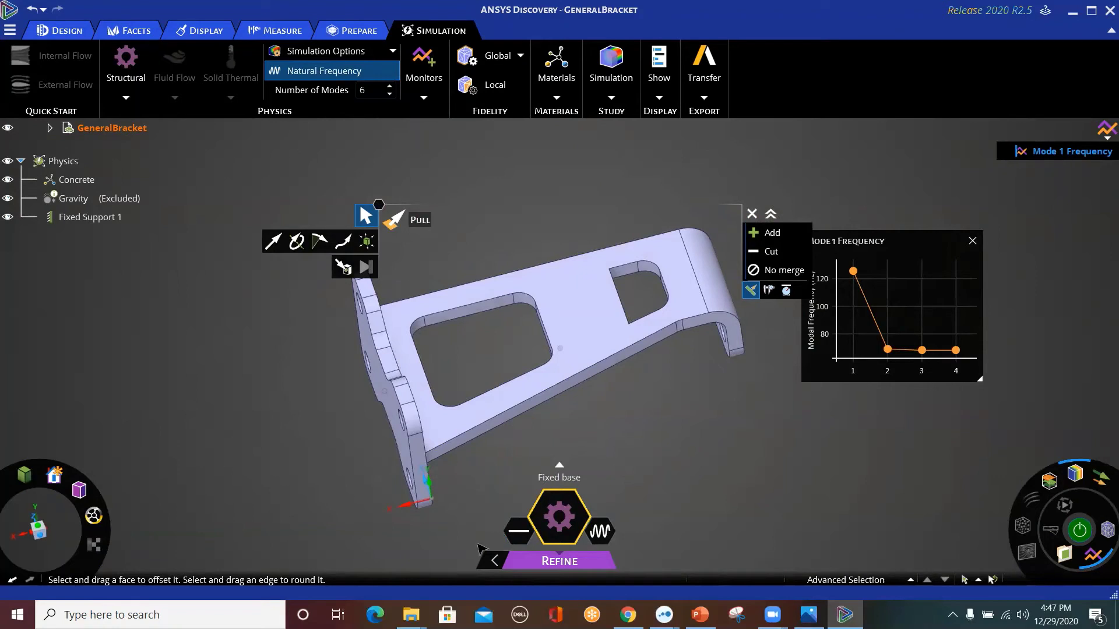
Review the Explore stage, then return to the Refine stage and set the number of modes to 7
click(489, 560)
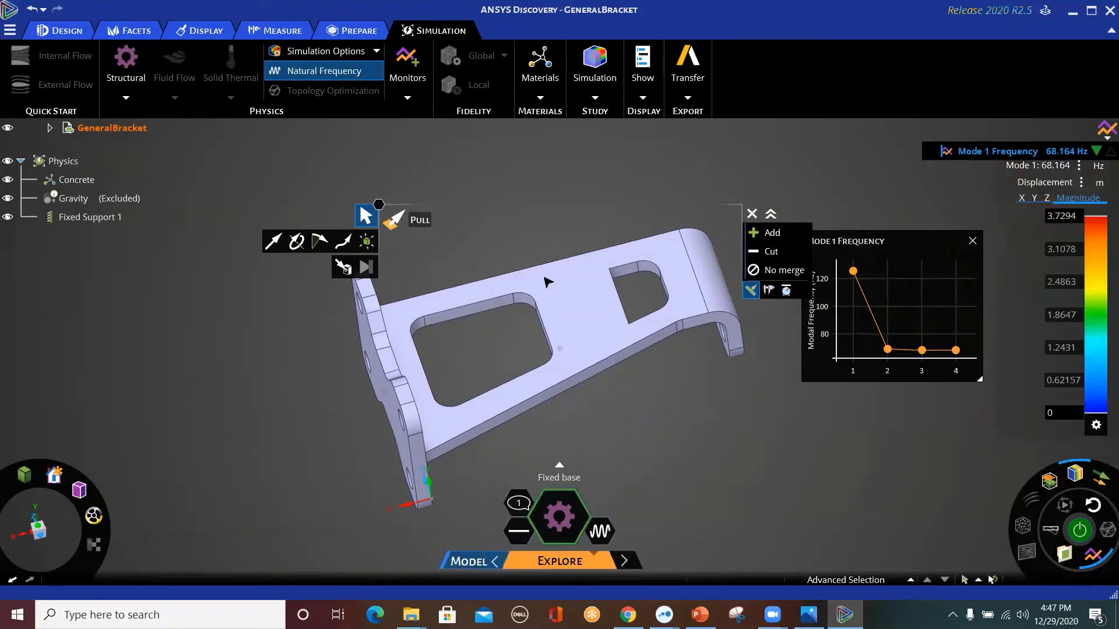
click(469, 561)
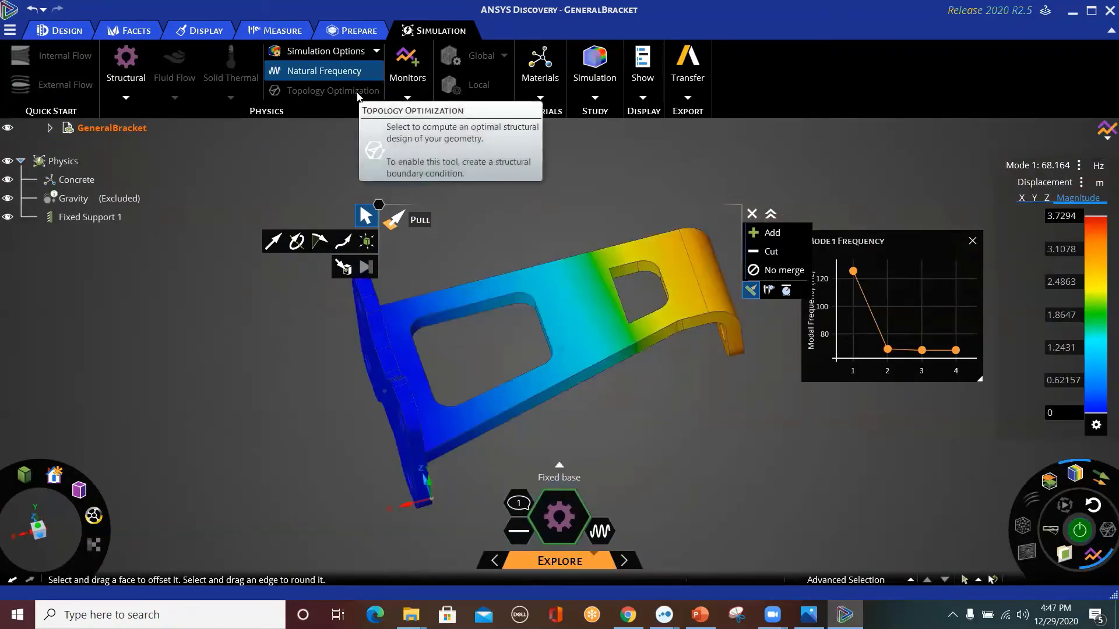
click(650, 561)
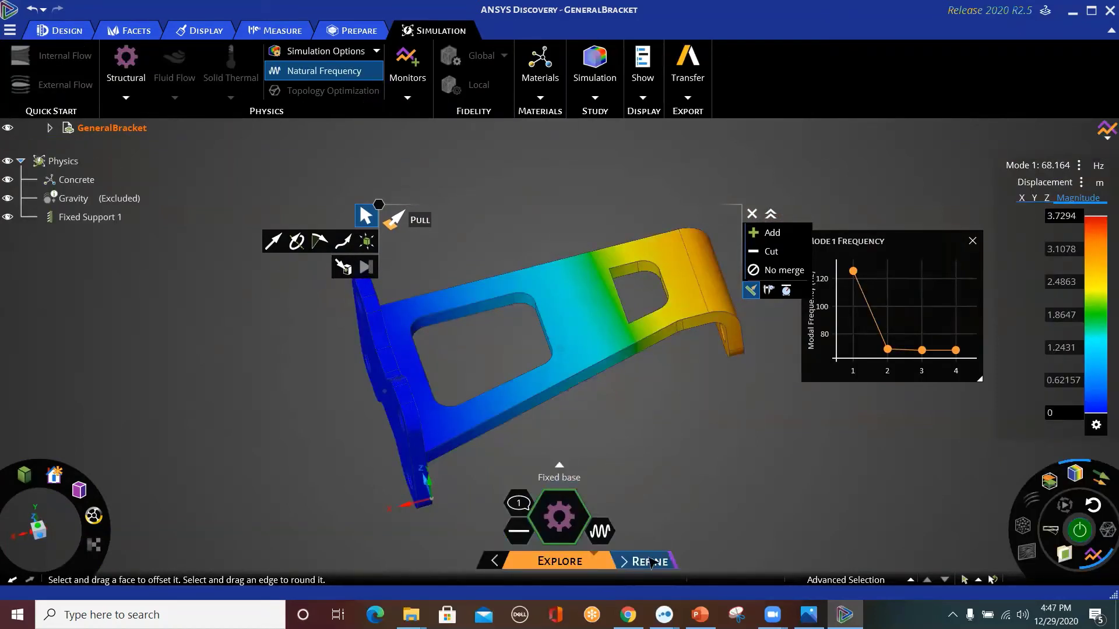
click(389, 92)
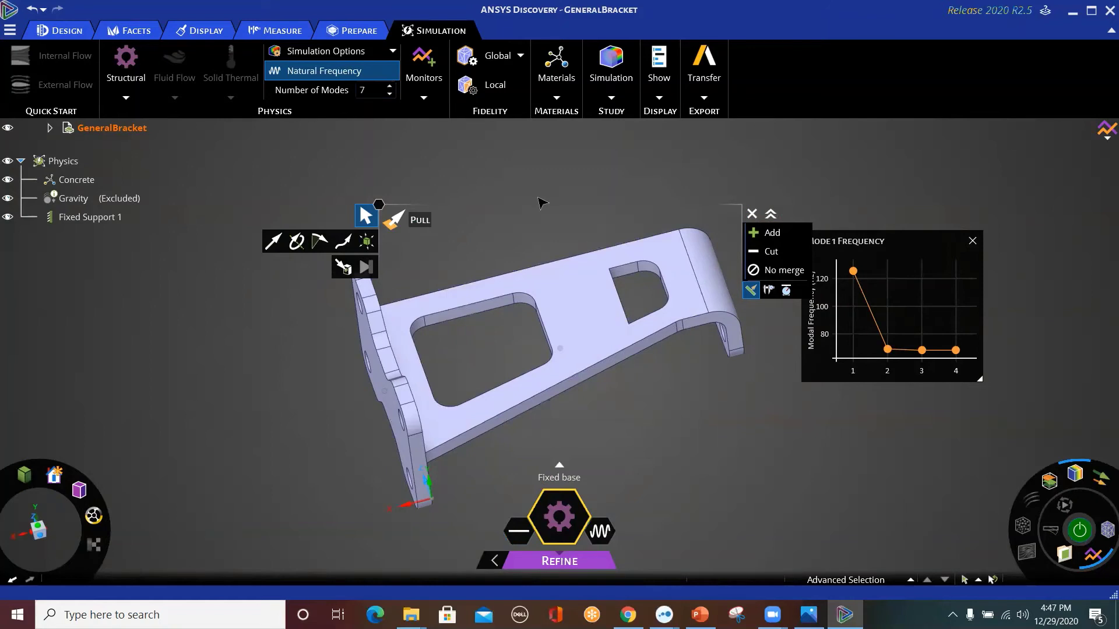
Run the natural frequency simulation of the bracket in the Refine stage
click(635, 297)
middle_drag(635, 297, 720, 277)
click(720, 276)
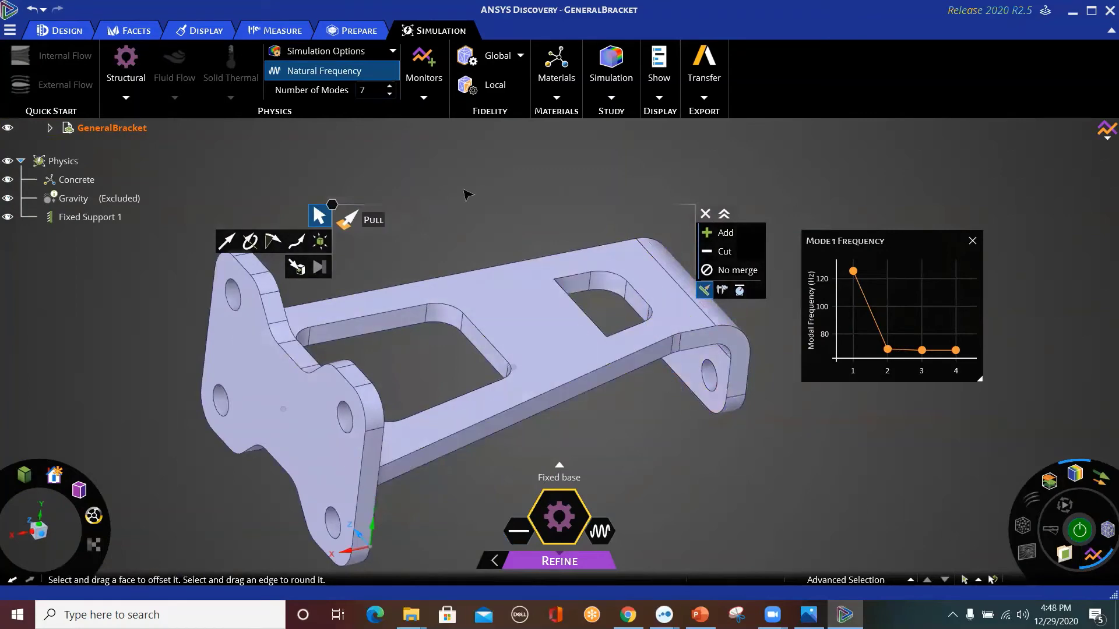
click(500, 345)
click(911, 449)
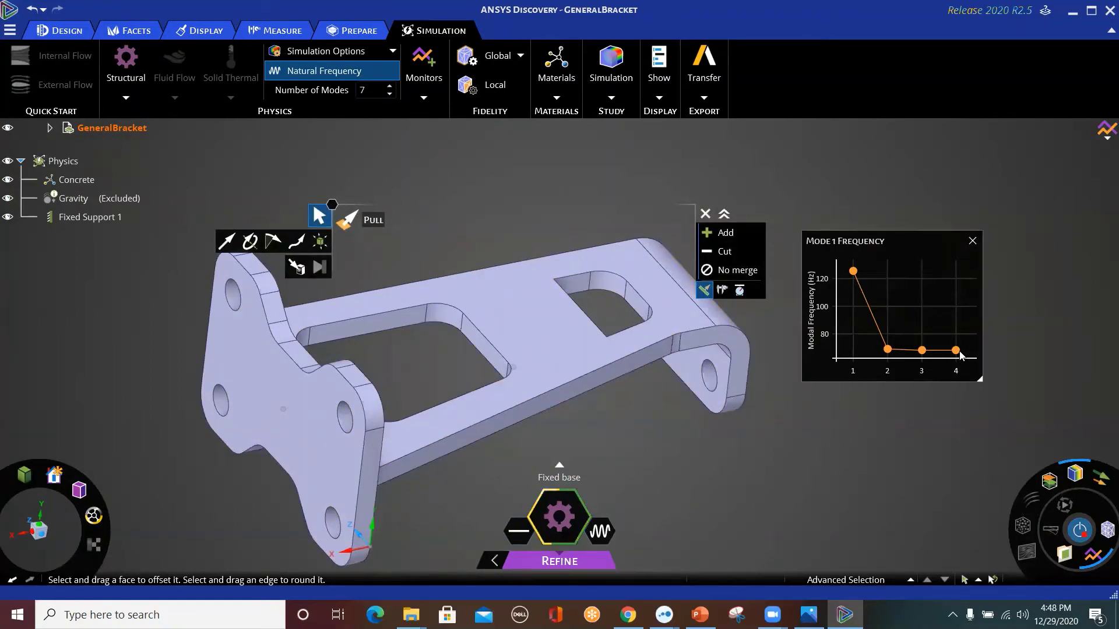
mouse_move(960, 356)
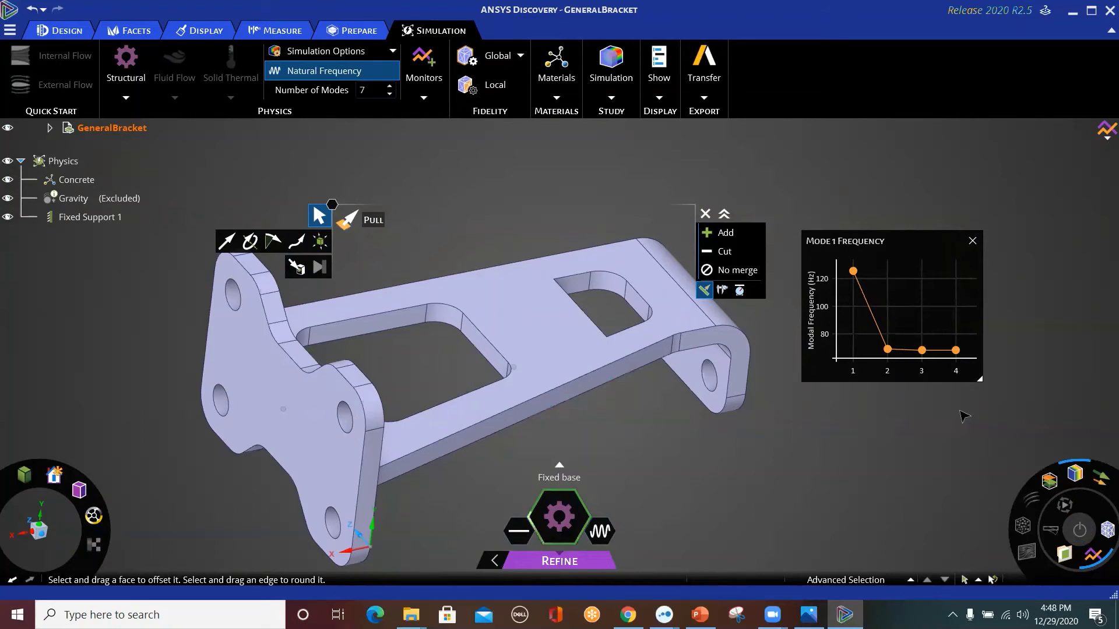
Show the mesh over the refined displacement result, check the last Mode 1 Frequency point, and hide the mesh
mouse_move(1095, 527)
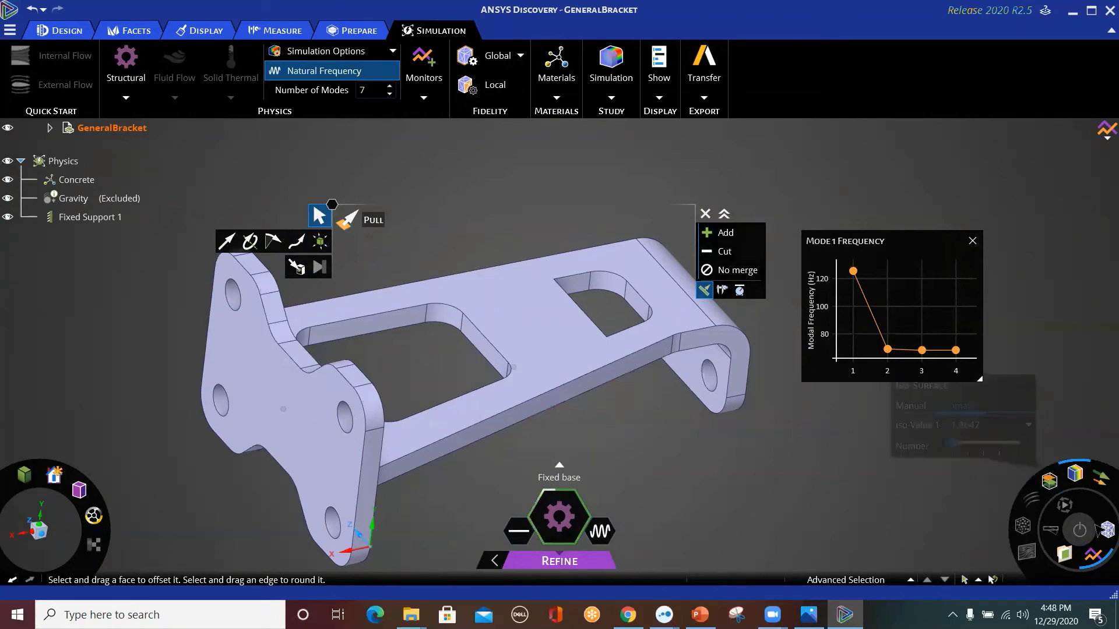
click(1104, 529)
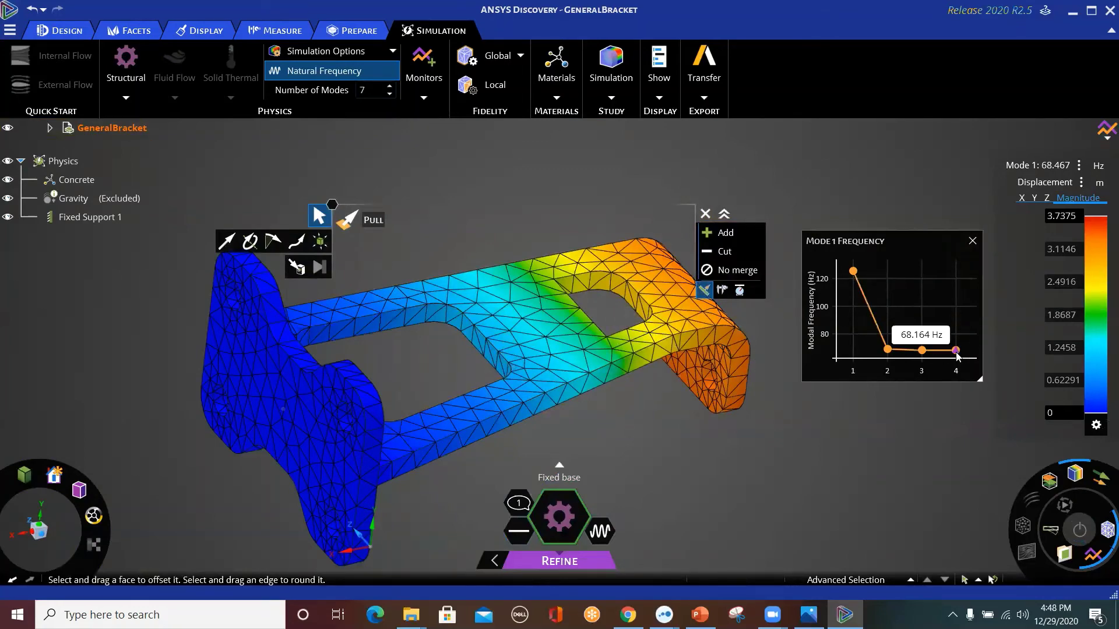
click(1066, 514)
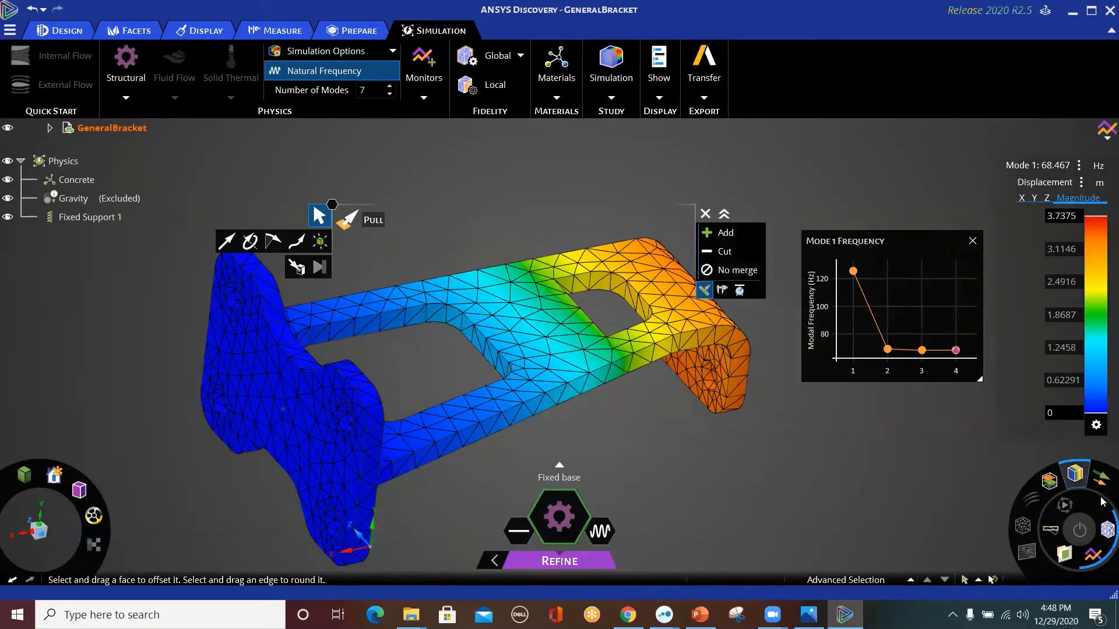
click(1103, 541)
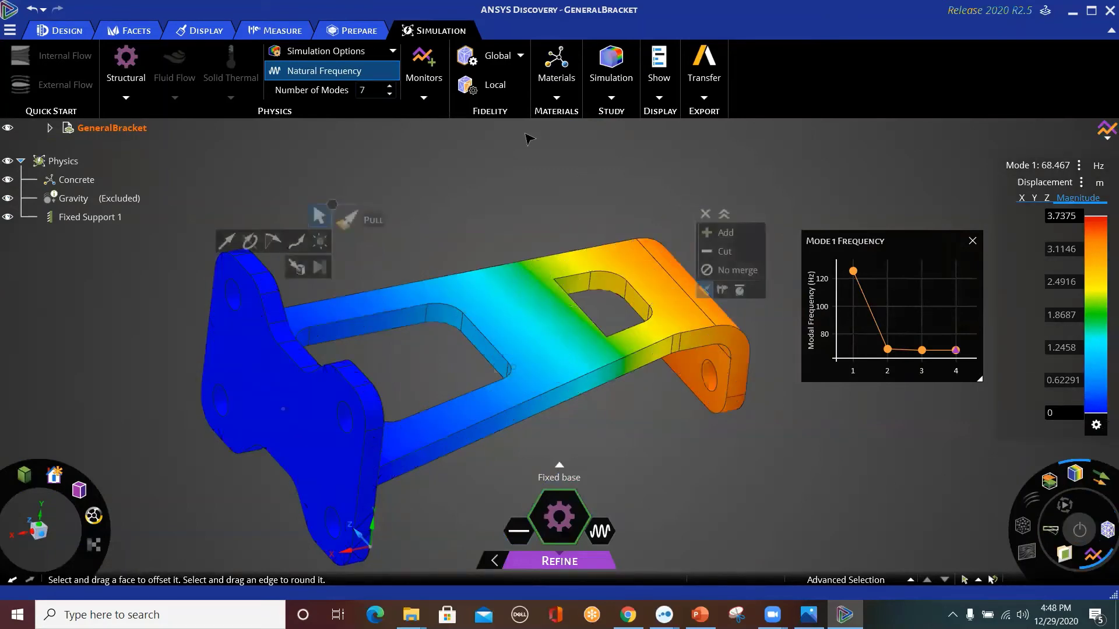
Measure the length of an edge across the thickness of the smaller cutout and move the Mode 1 Frequency chart aside
scroll(626, 263, up, 4)
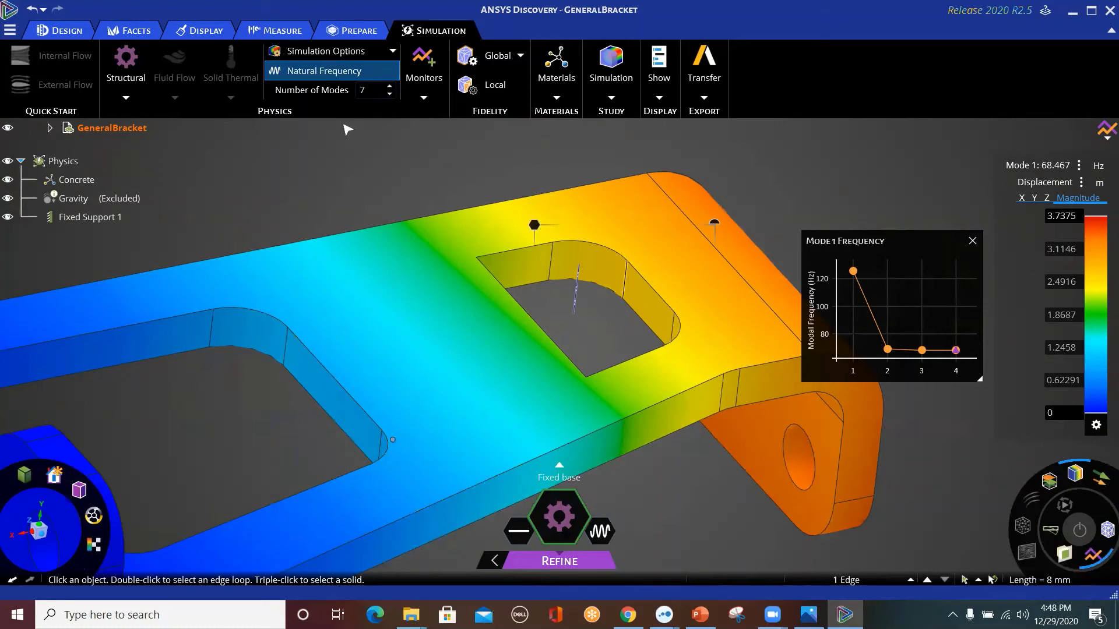
click(260, 33)
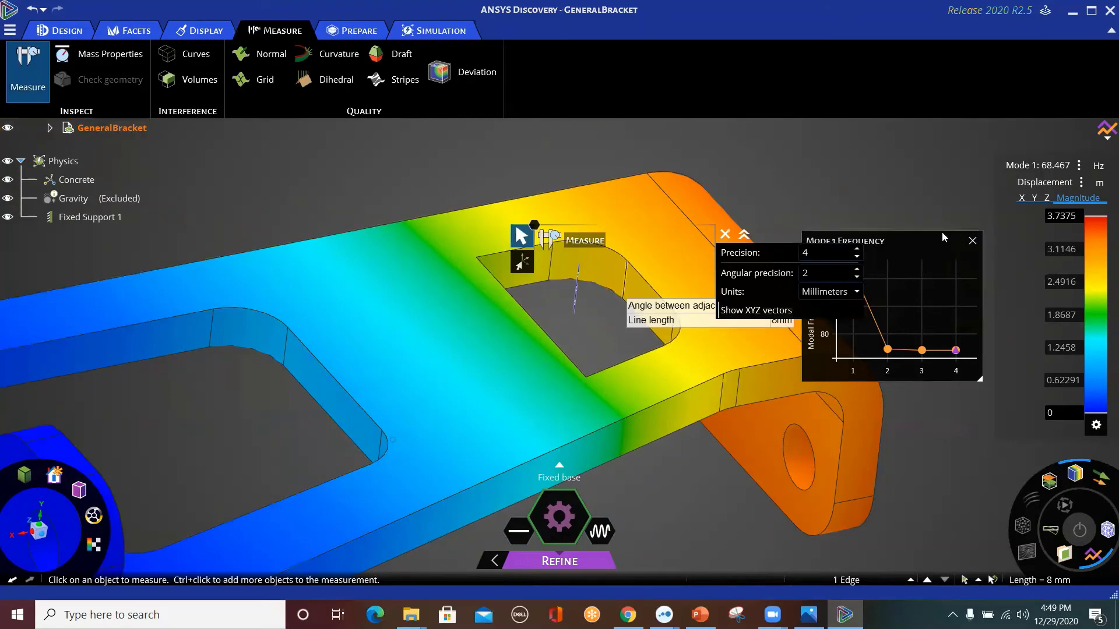
drag(944, 237, 976, 91)
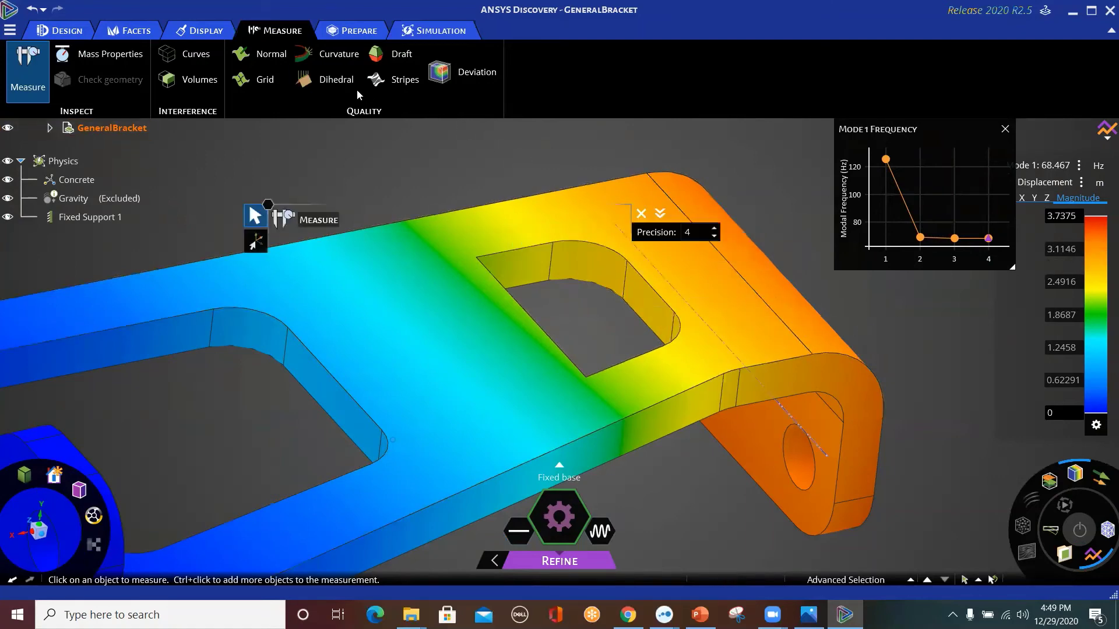
Start a Local Fidelity adjustment on the smaller cutout's straight end wall and the two rounded corner faces adjoining it
click(430, 33)
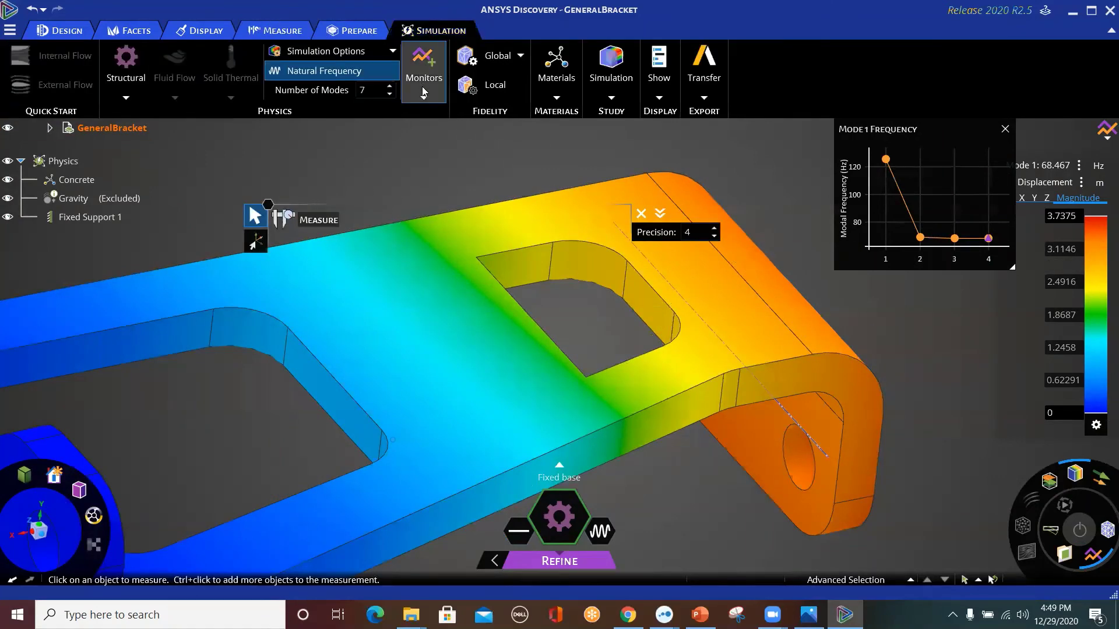
click(469, 86)
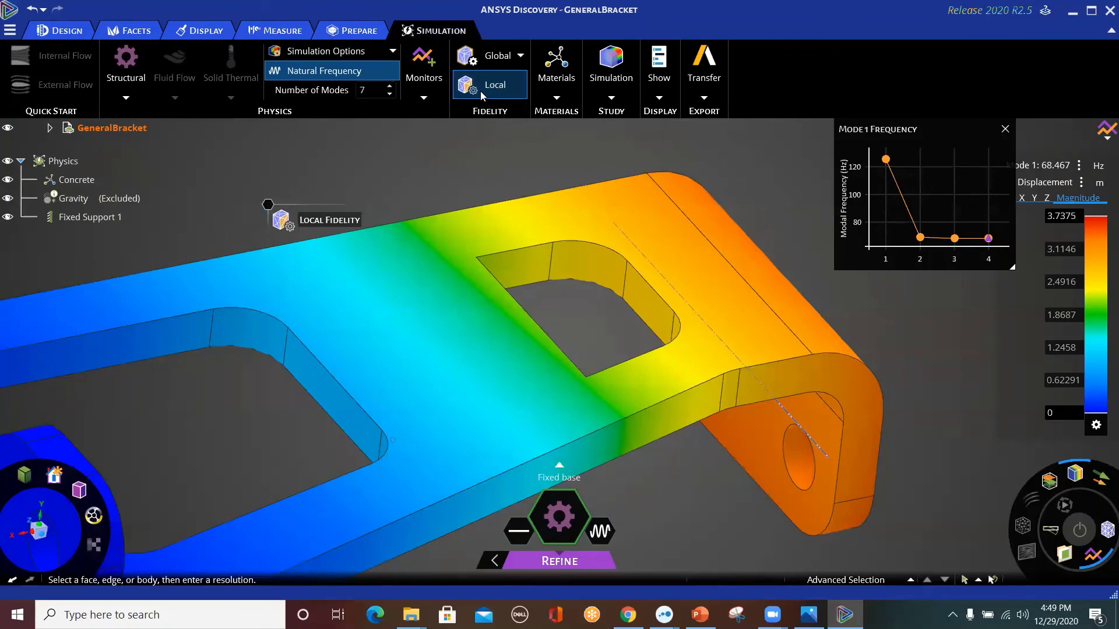
click(644, 297)
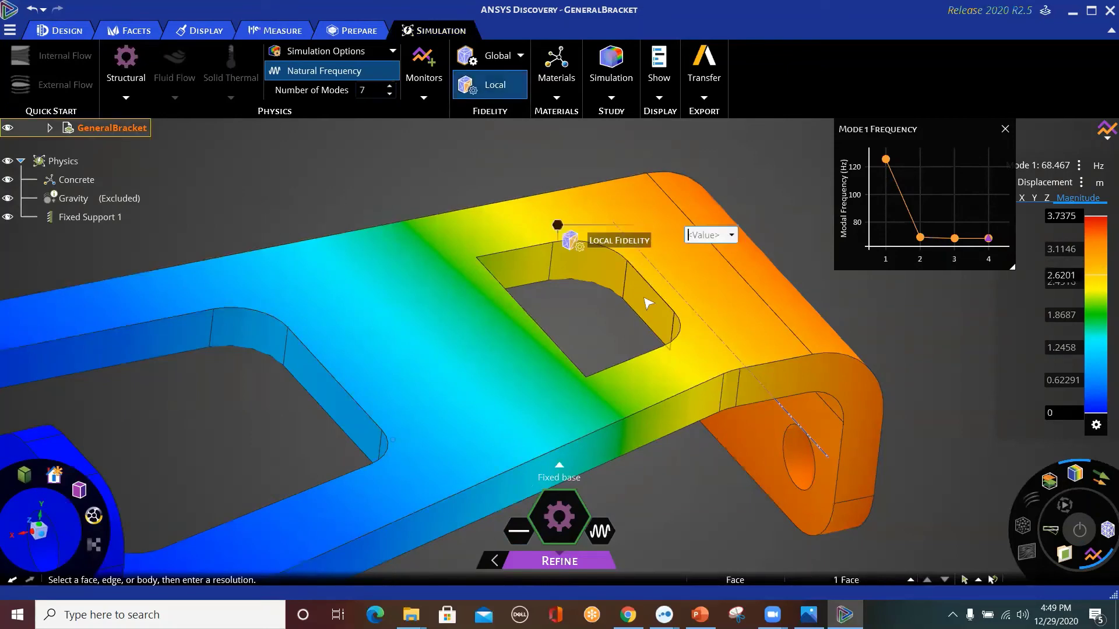
click(1088, 497)
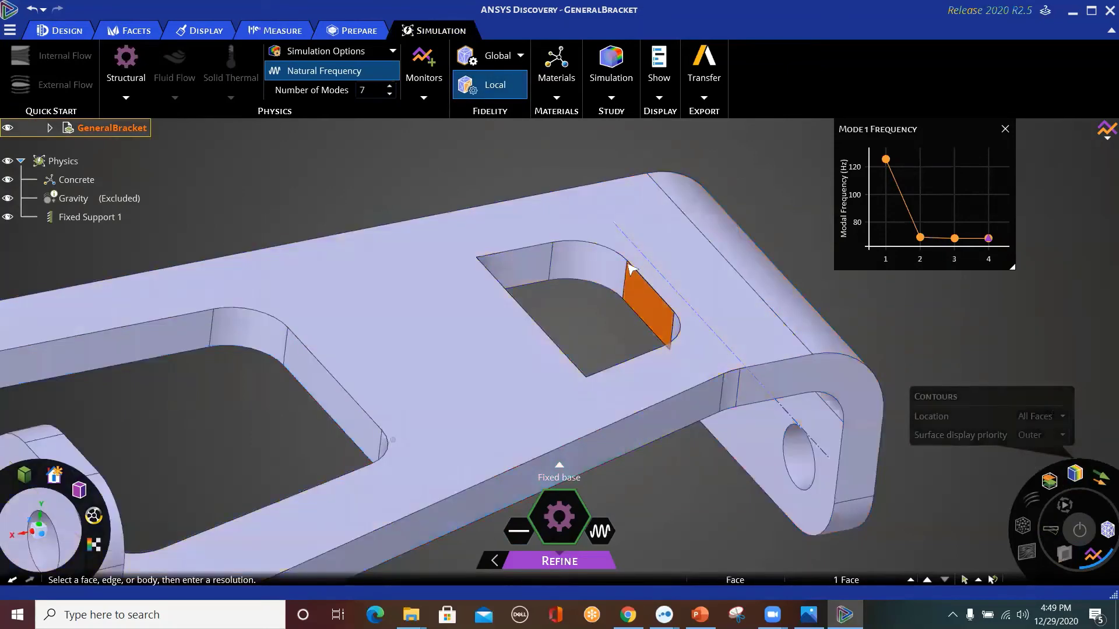
ctrl+click(589, 262)
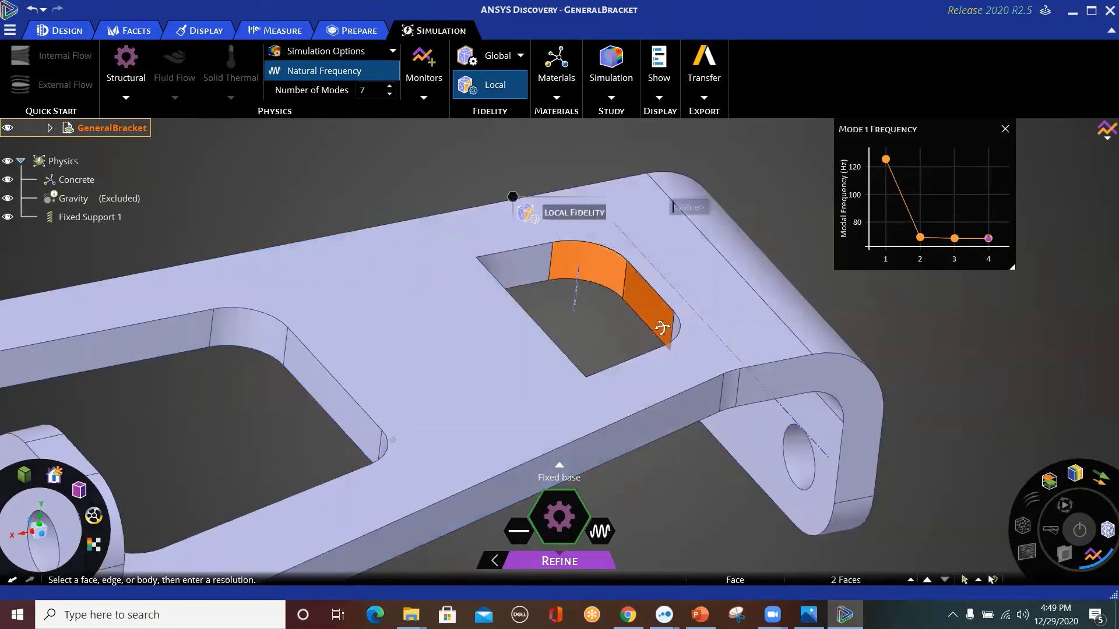
middle_drag(662, 327, 705, 341)
ctrl+click(716, 349)
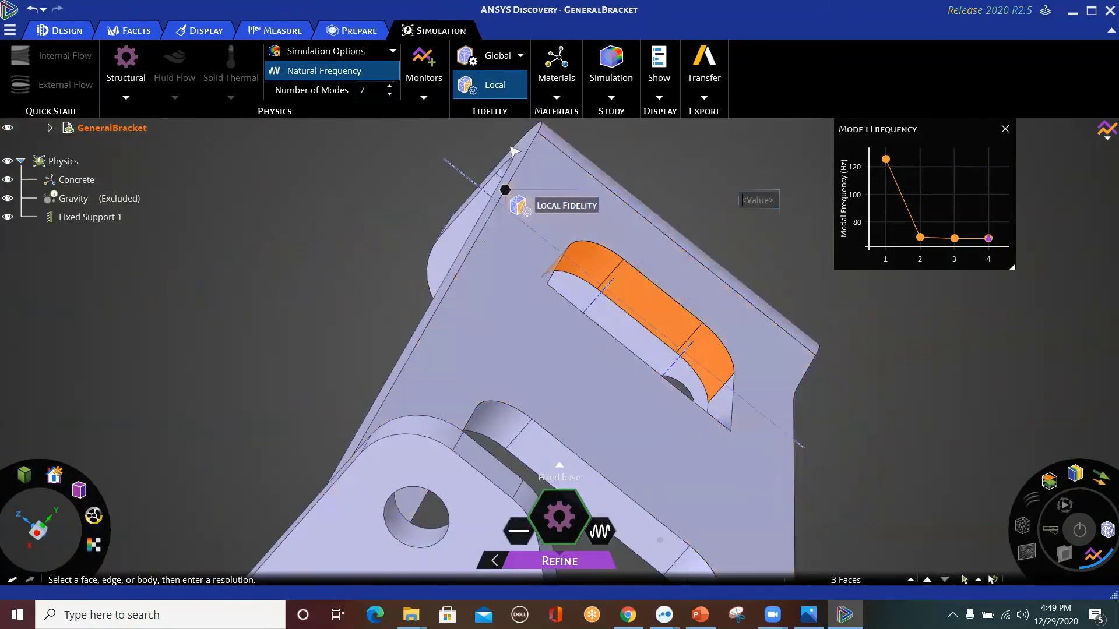
Set the local fidelity resolution of the selected cutout faces to 3 mm
click(739, 200)
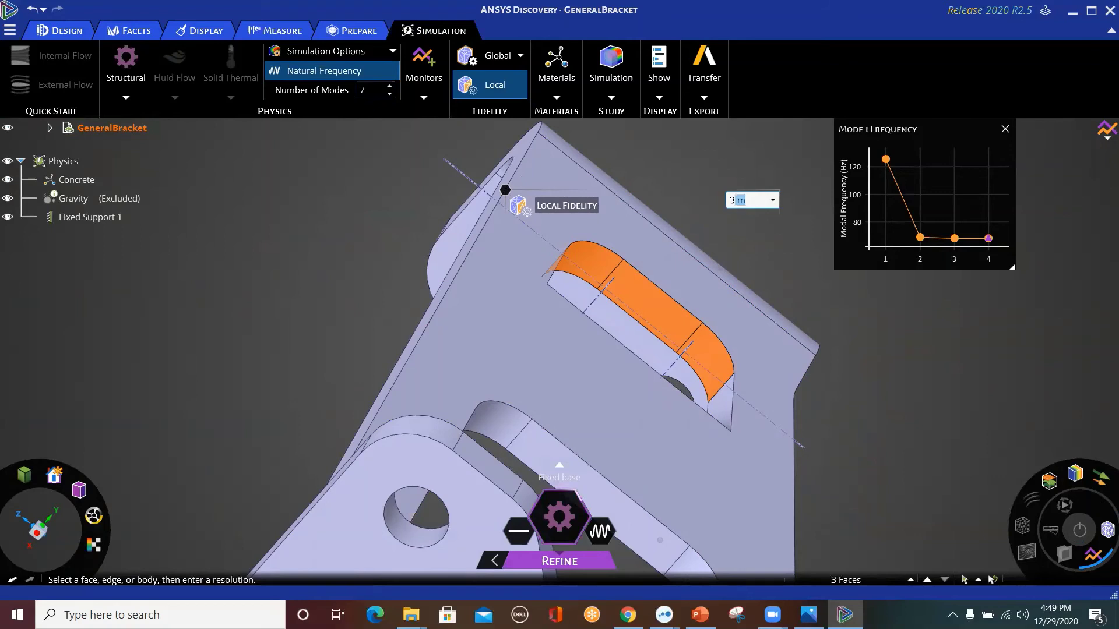
text(3)
click(773, 199)
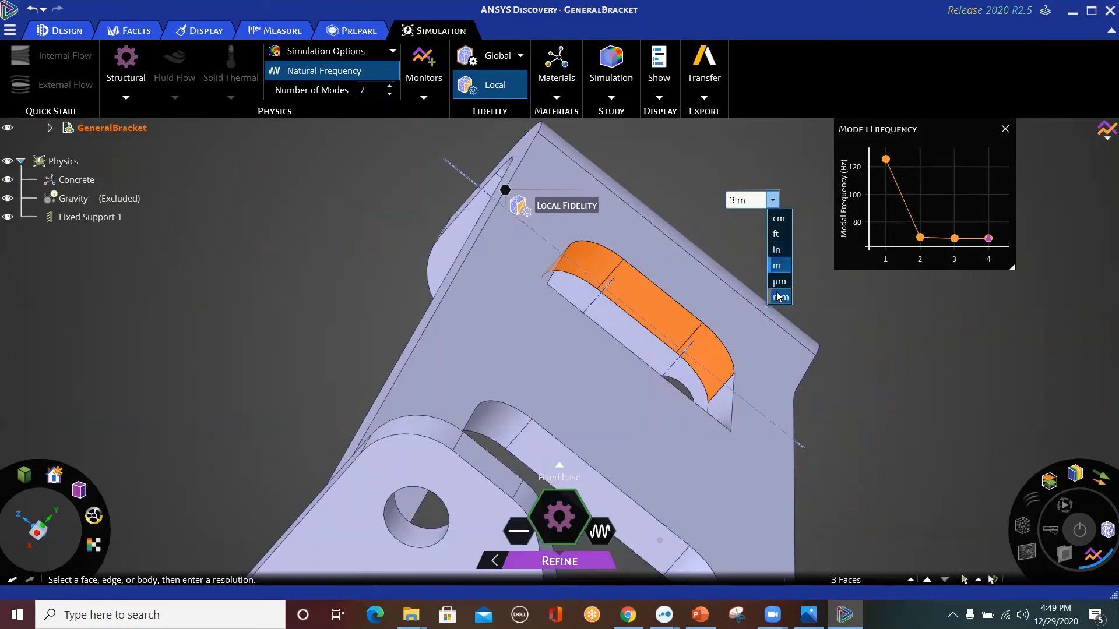
click(749, 199)
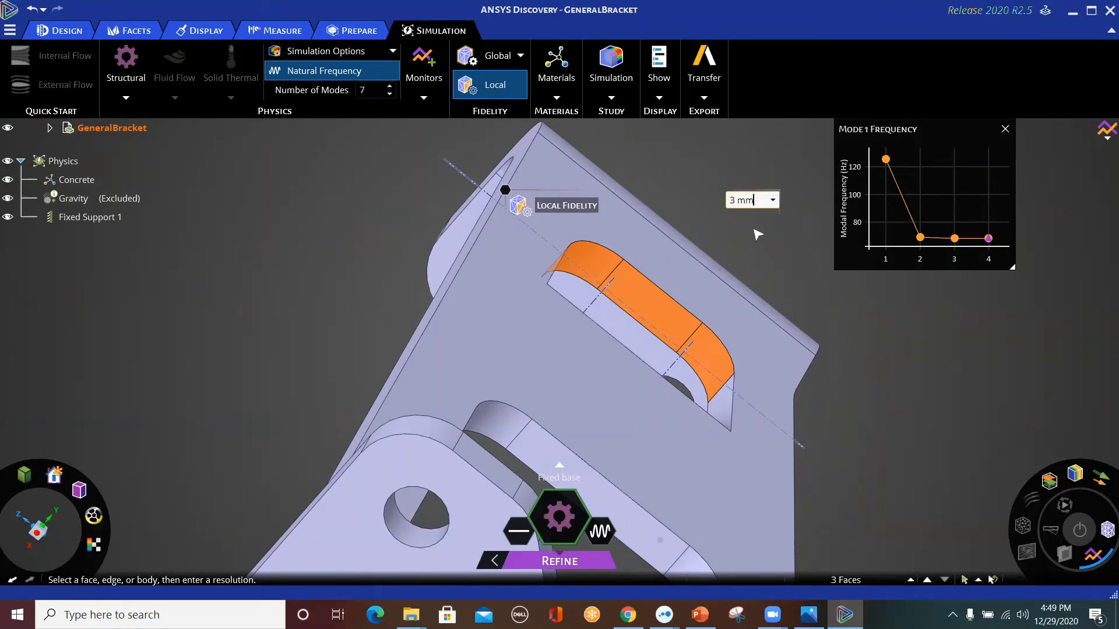
key(Return)
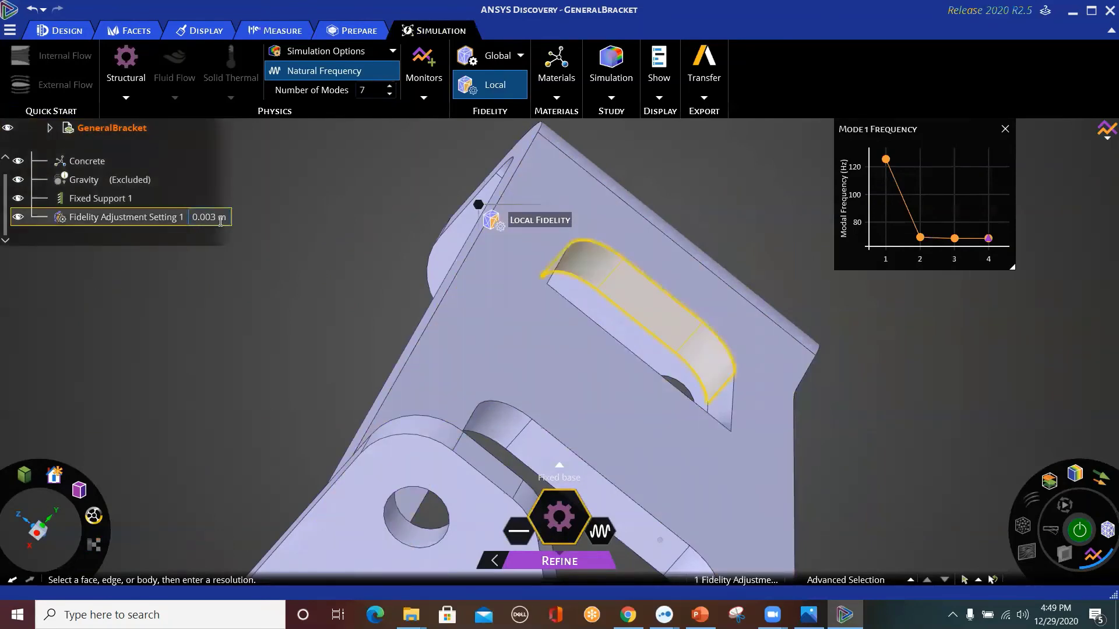
Run the natural frequency simulation in the Refine stage with the local fidelity setting applied
scroll(968, 408, up, 3)
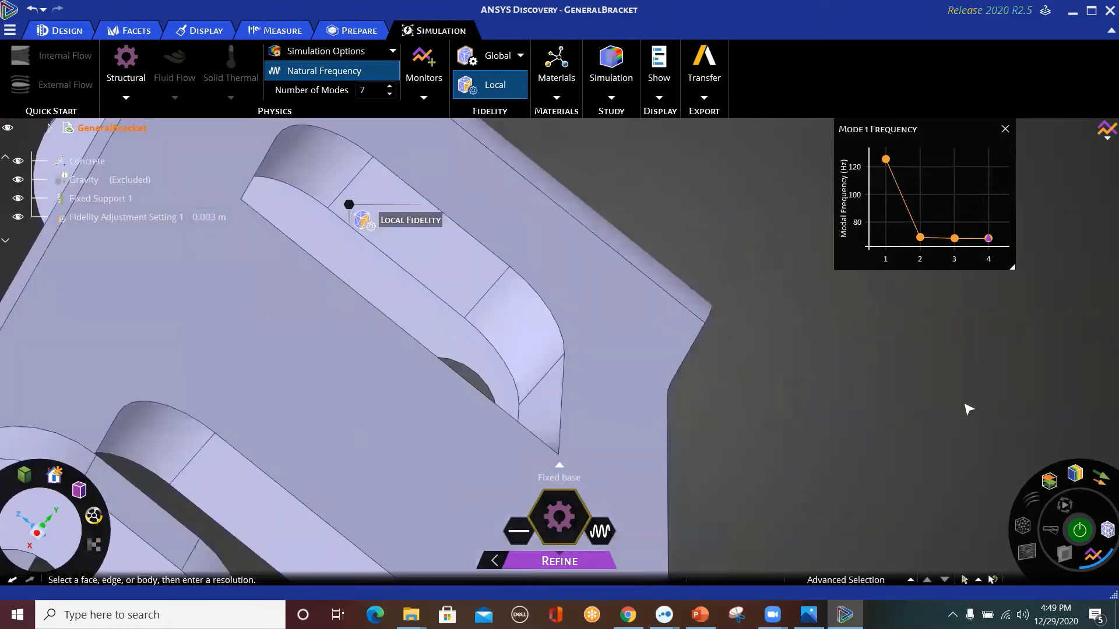
scroll(967, 408, down, 5)
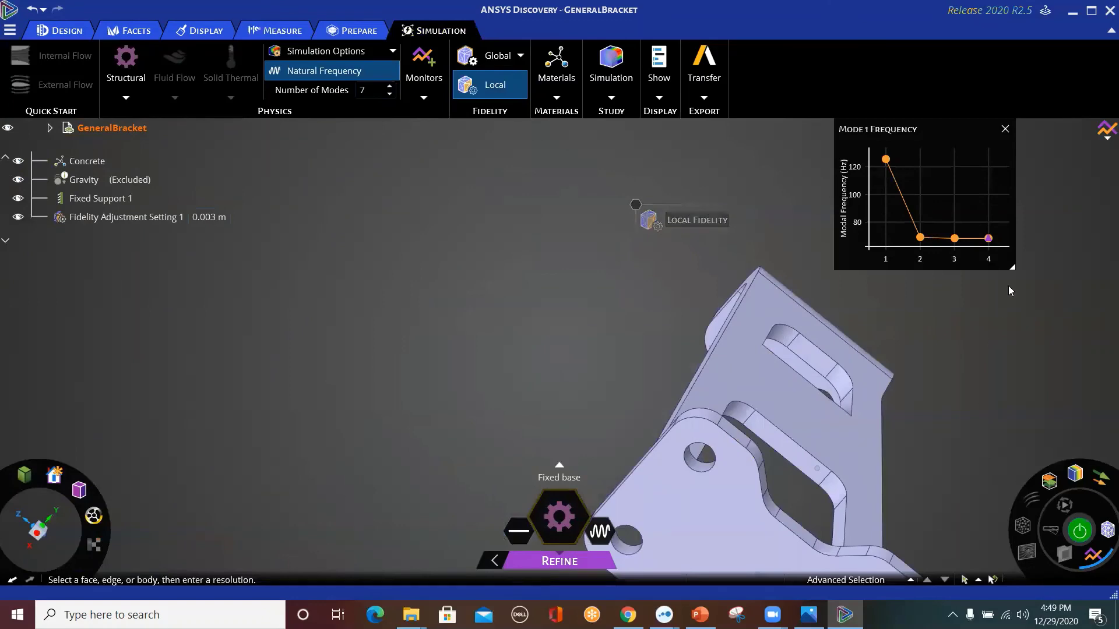
middle_drag(877, 445, 862, 425)
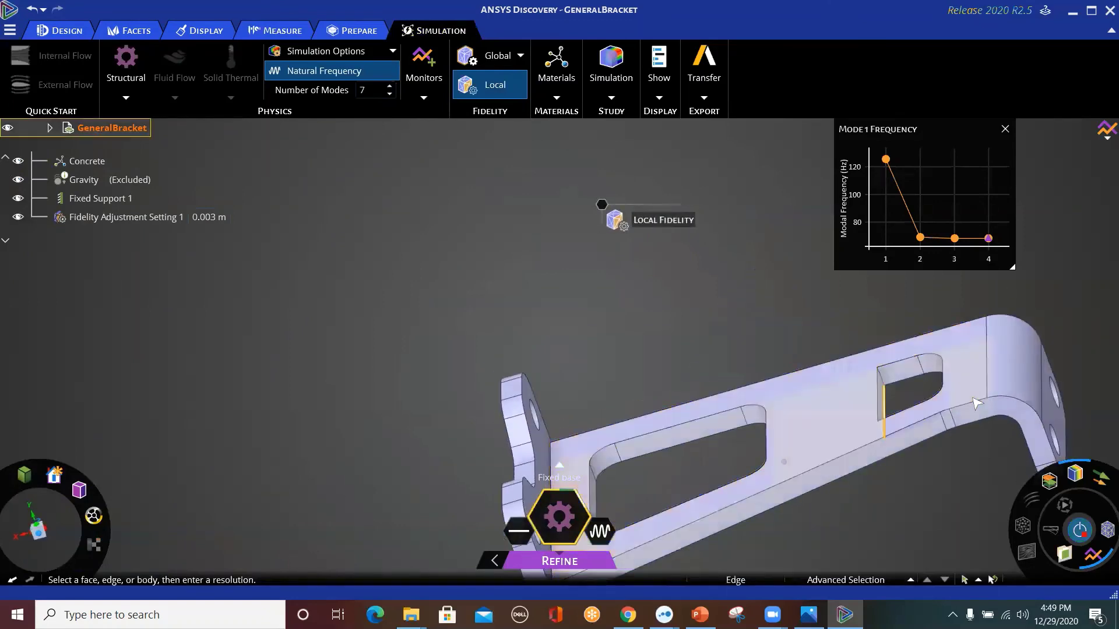
scroll(976, 402, up, 3)
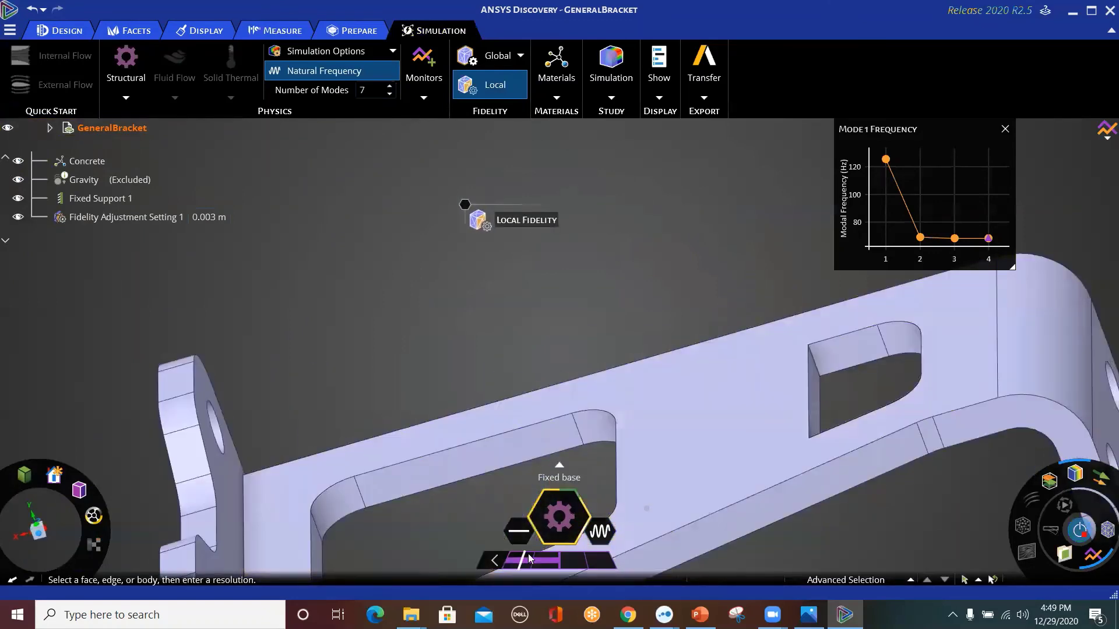
shift+middle_drag(728, 276, 624, 219)
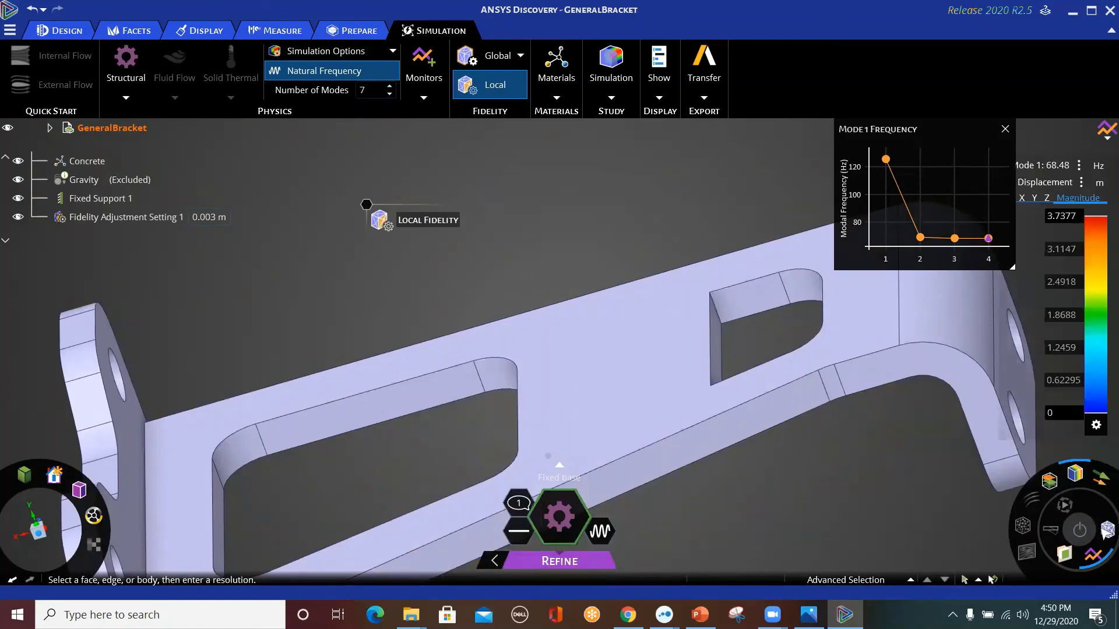
Show the mesh over the refined result, inspect it around the smaller cutout, and check the newest Mode 1 Frequency point
middle_drag(861, 462, 968, 456)
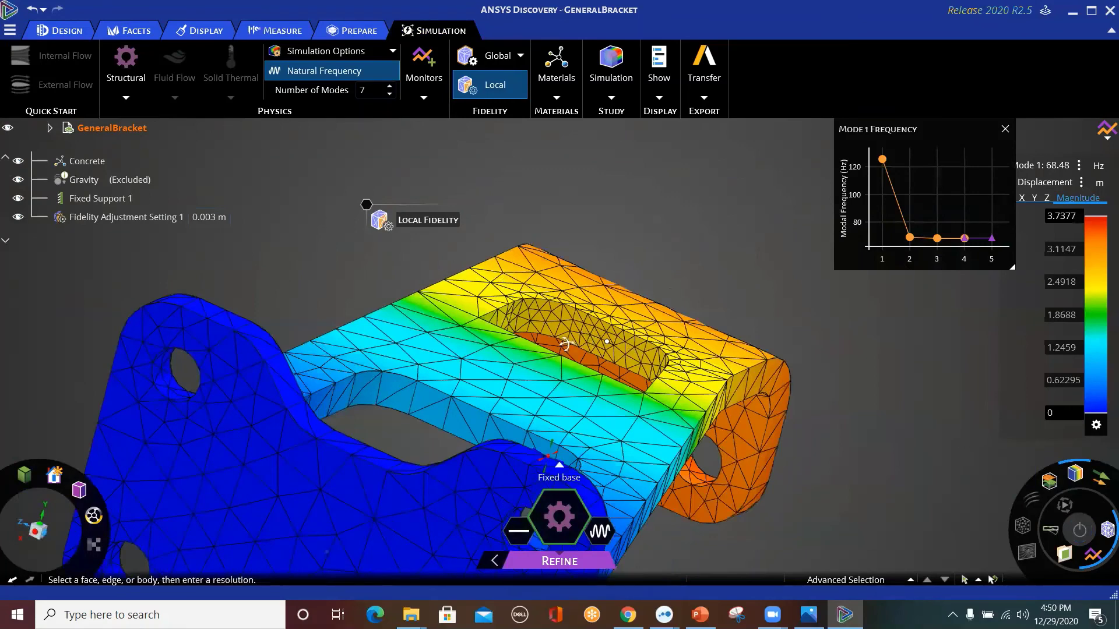
middle_drag(565, 345, 619, 332)
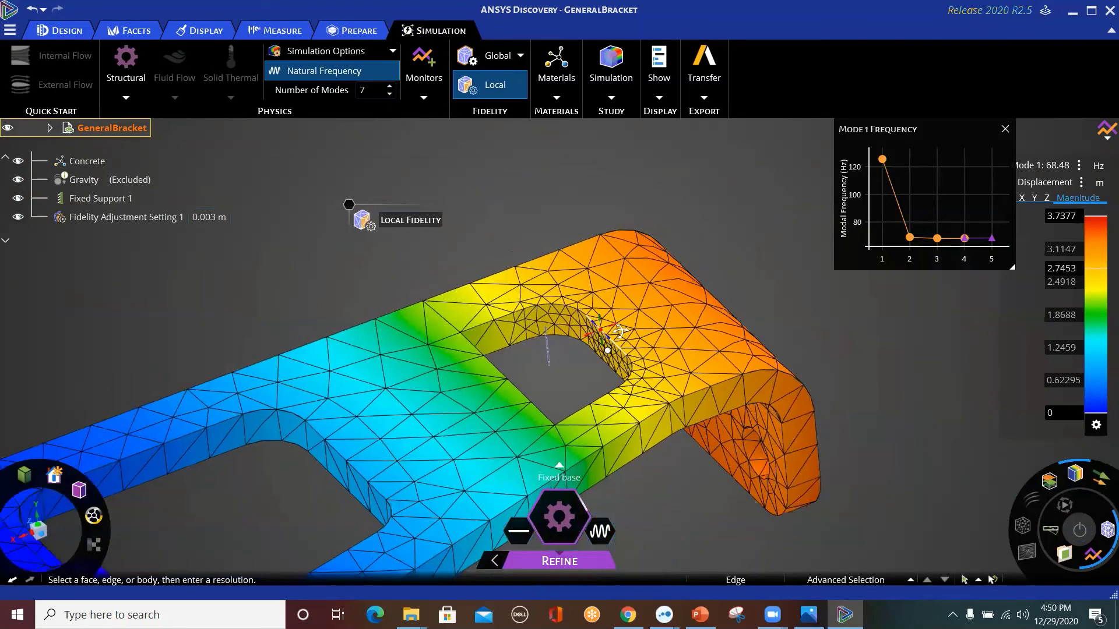
mouse_move(994, 241)
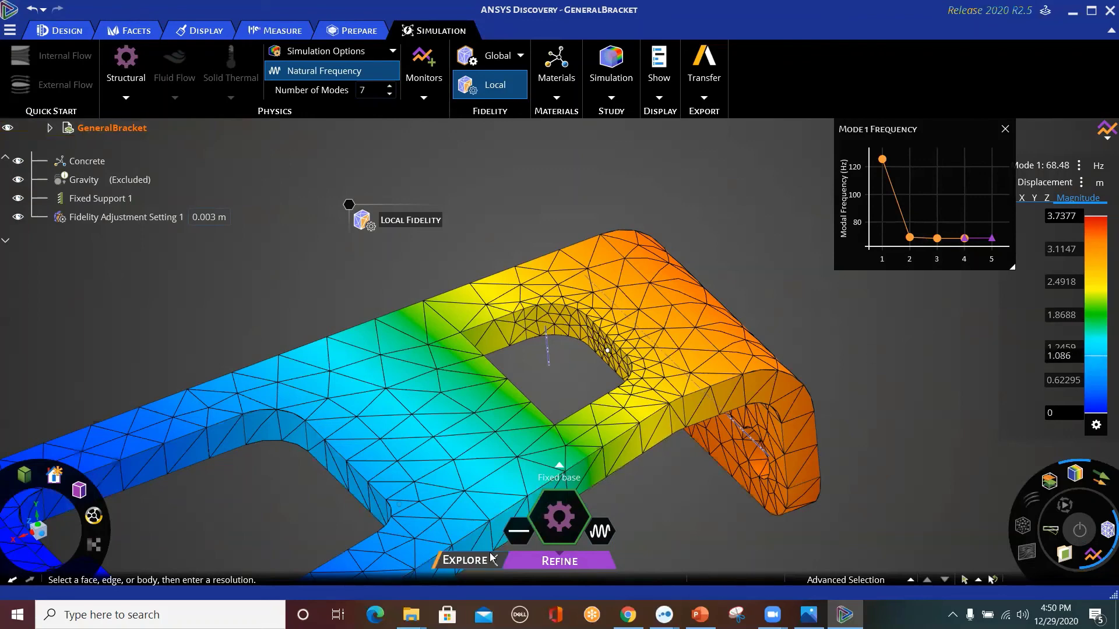
Switch to the Explore stage to review its available physics and structural options, and return to the Refine stage
click(464, 561)
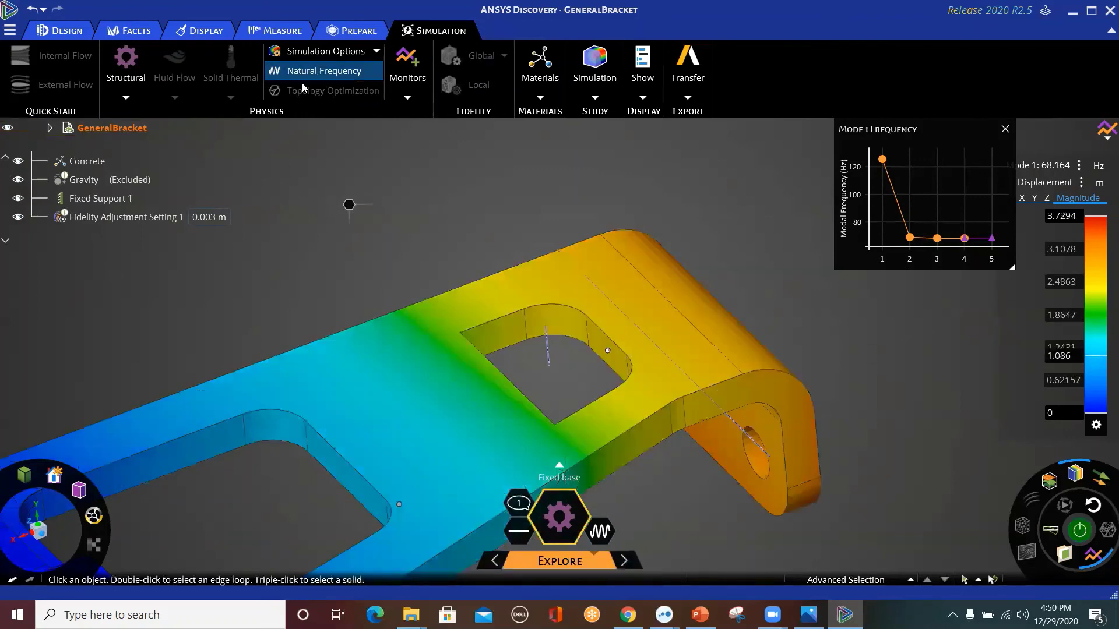
click(305, 81)
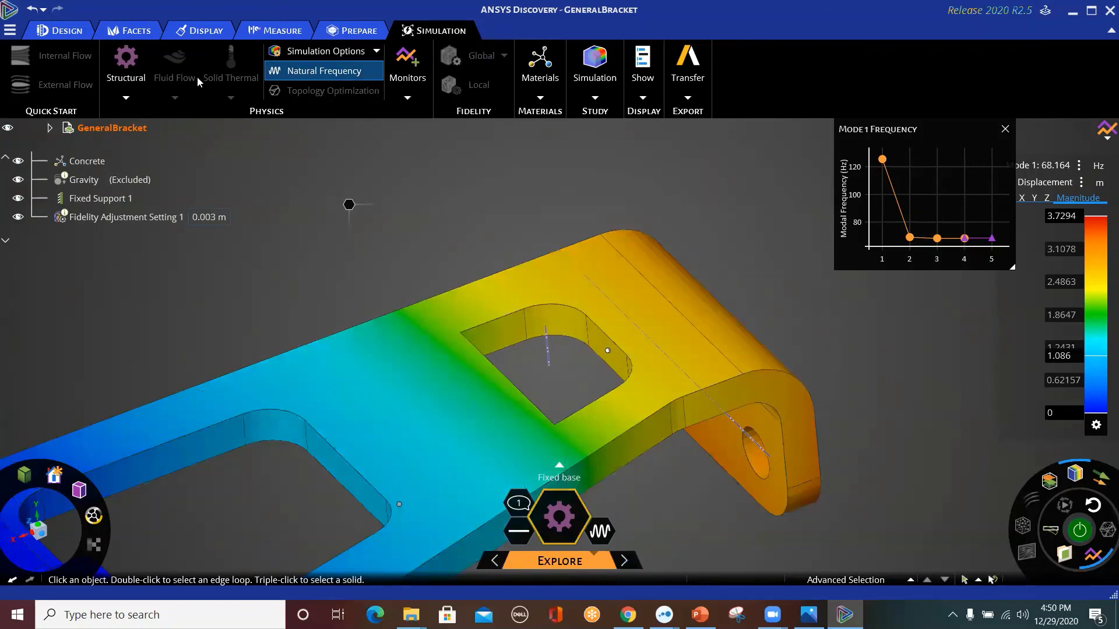
click(126, 98)
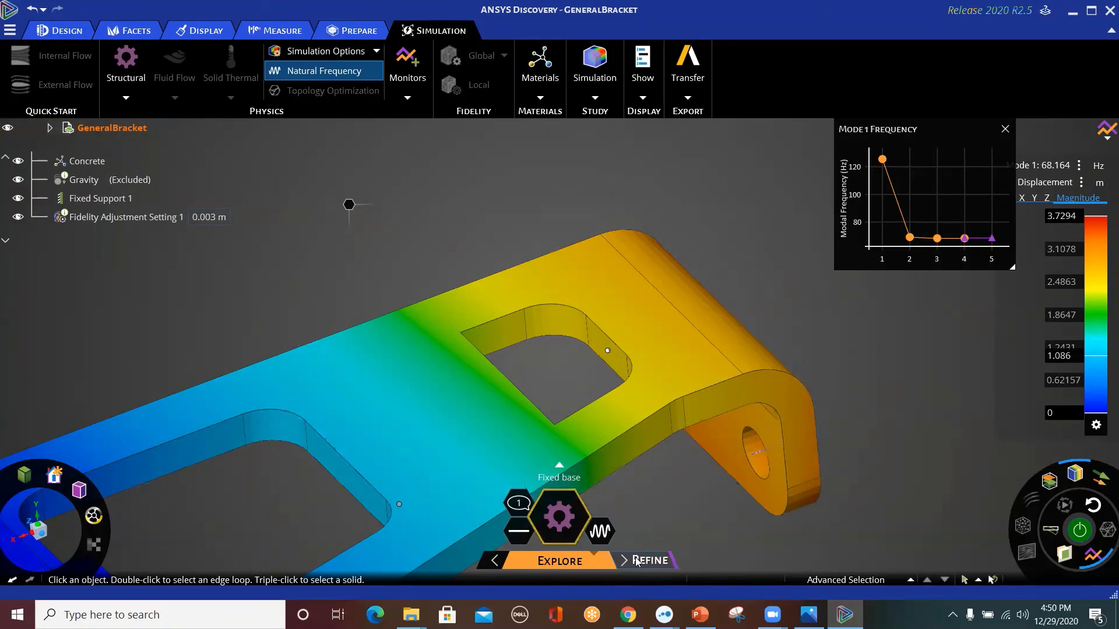
click(637, 561)
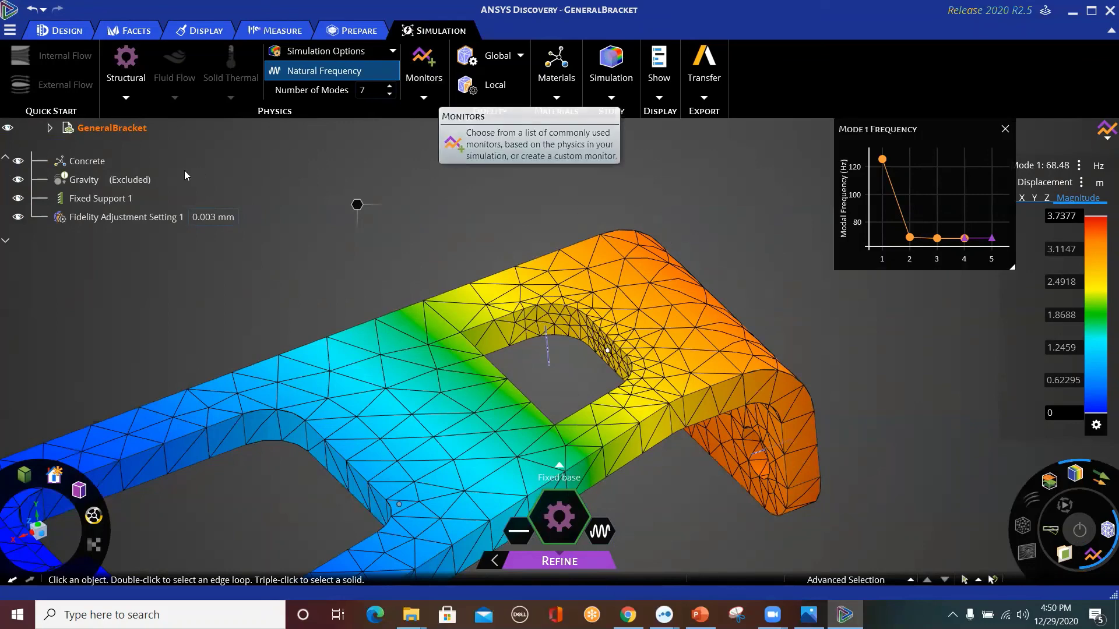
Review the fixed support, gravity and concrete material entries among the simulation's physics conditions
click(115, 199)
click(91, 179)
click(91, 200)
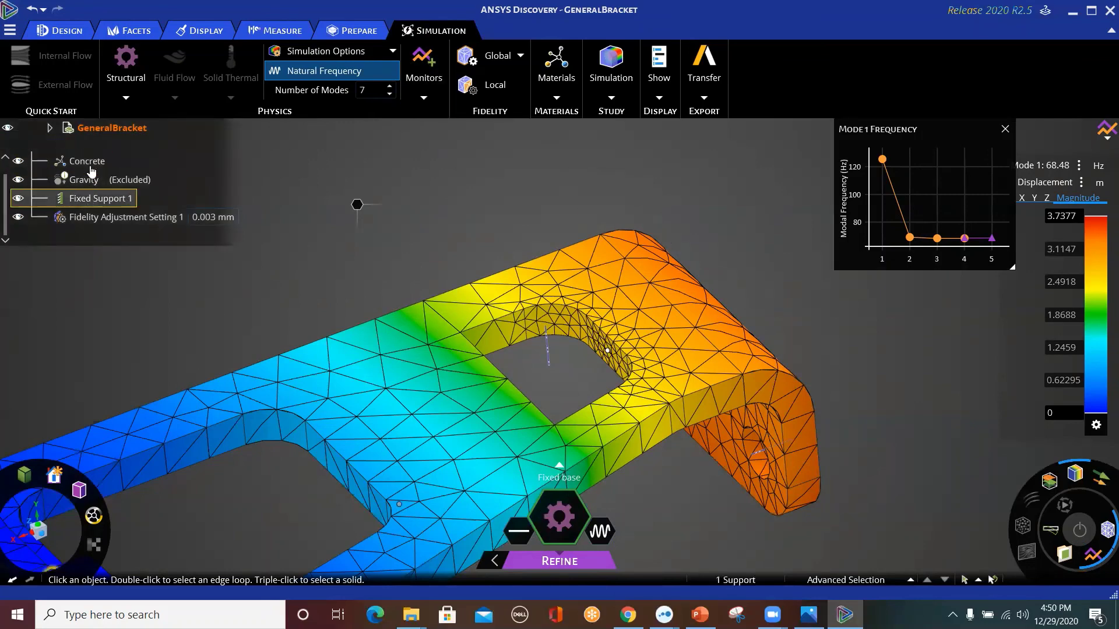
click(91, 165)
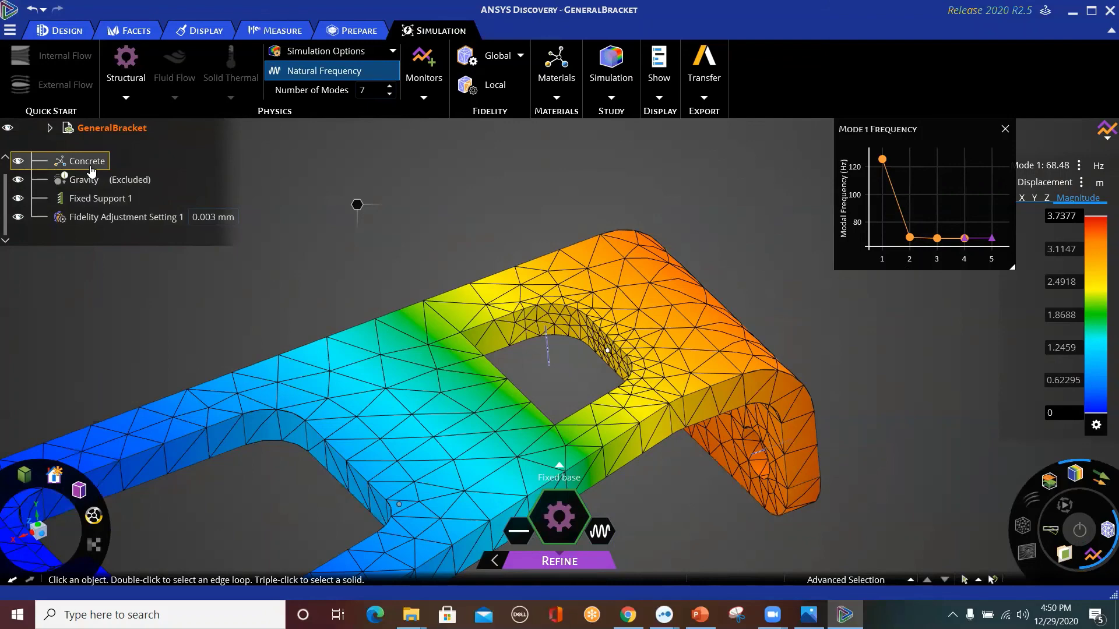